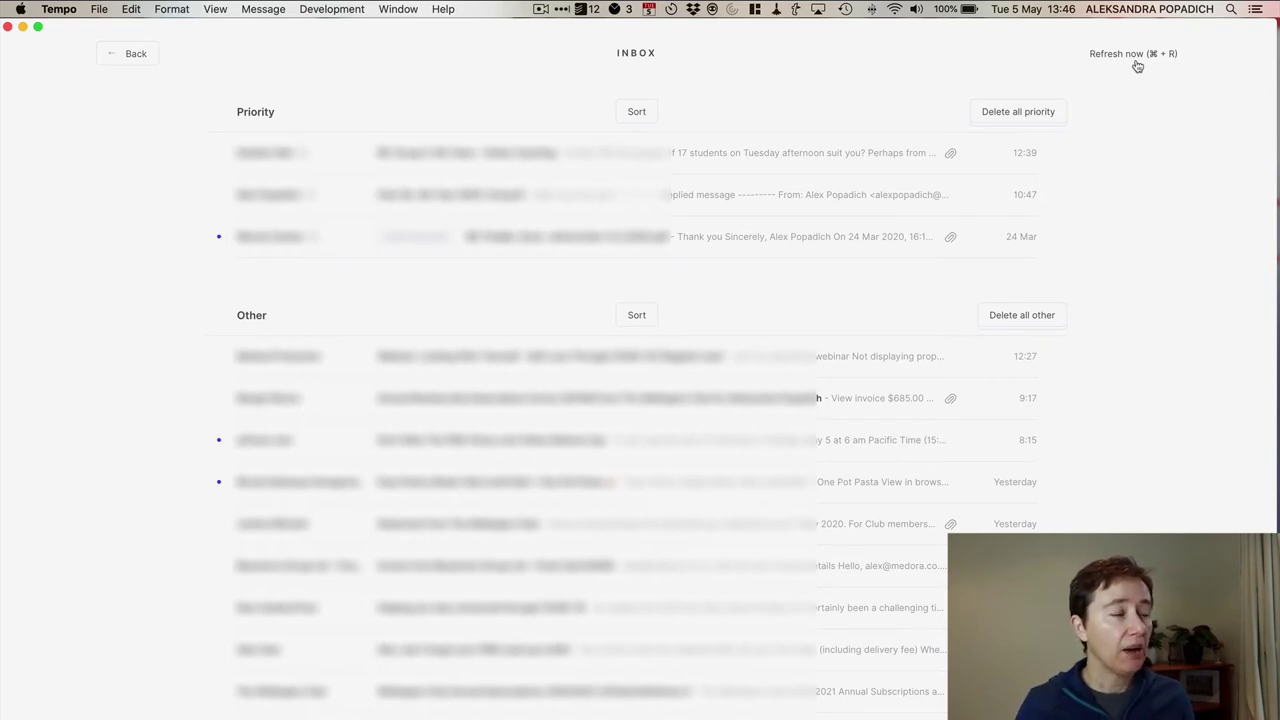
# - Refresh the Priority/Other inbox manually to fetch new mail
pyautogui.click(1137, 62)
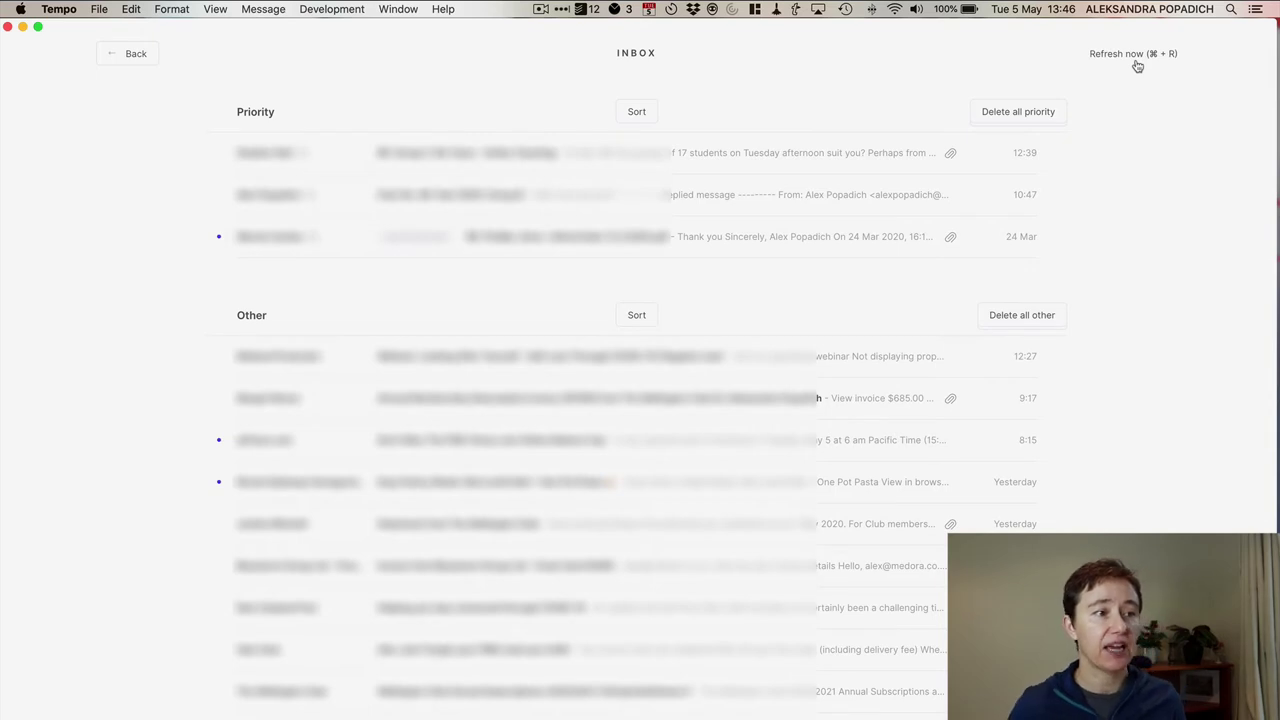
pyautogui.click(1136, 60)
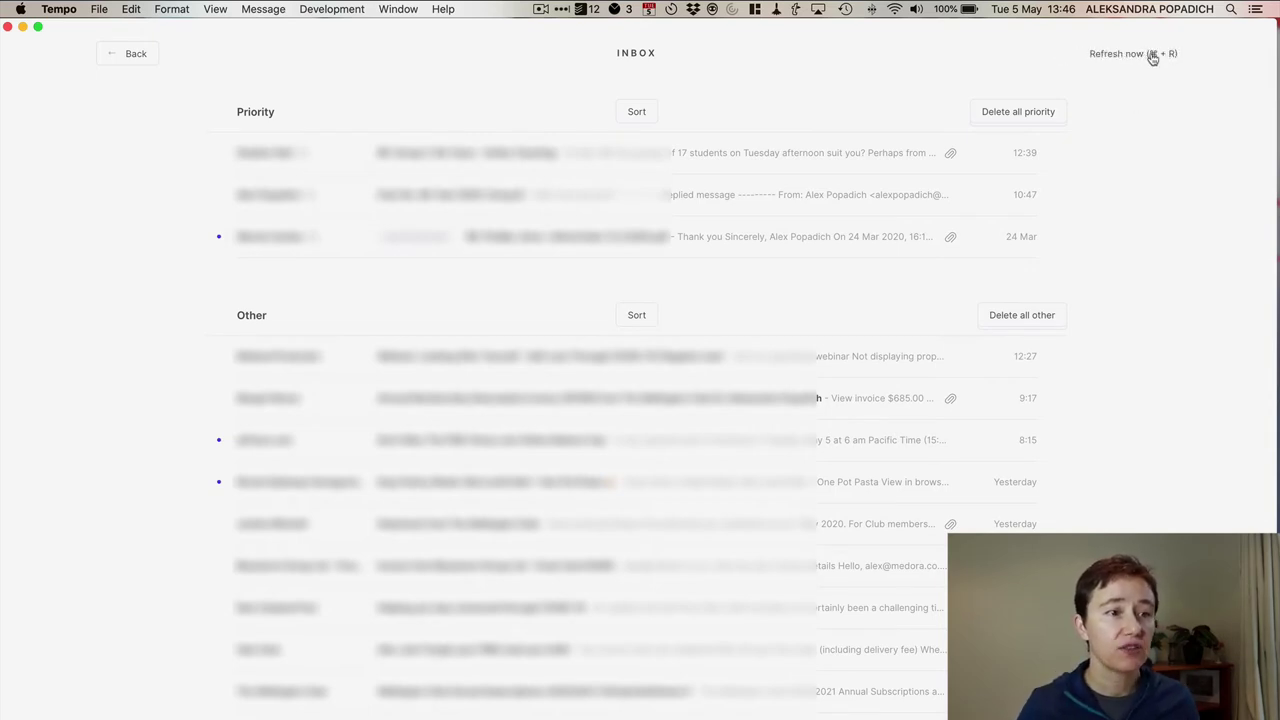
pyautogui.click(1152, 58)
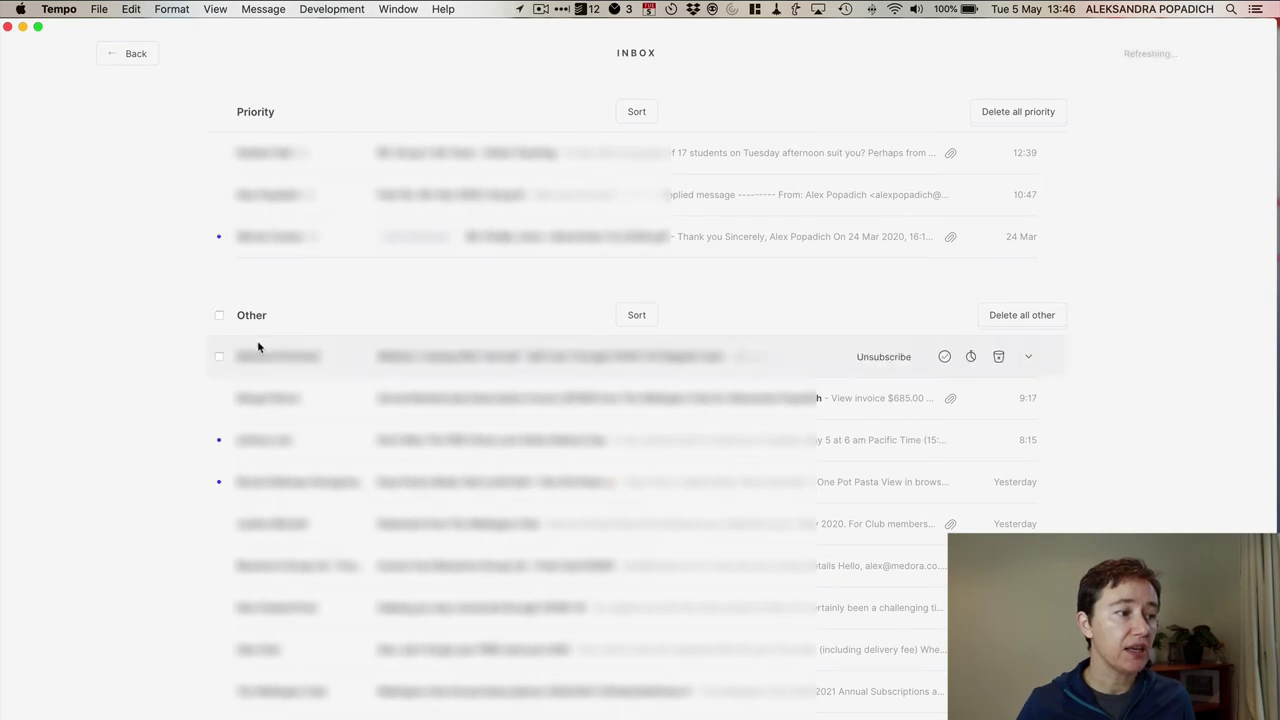
# - Open Tempo Preferences, look through the General settings, and switch to the Accounts page
pyautogui.click(67, 12)
pyautogui.click(88, 104)
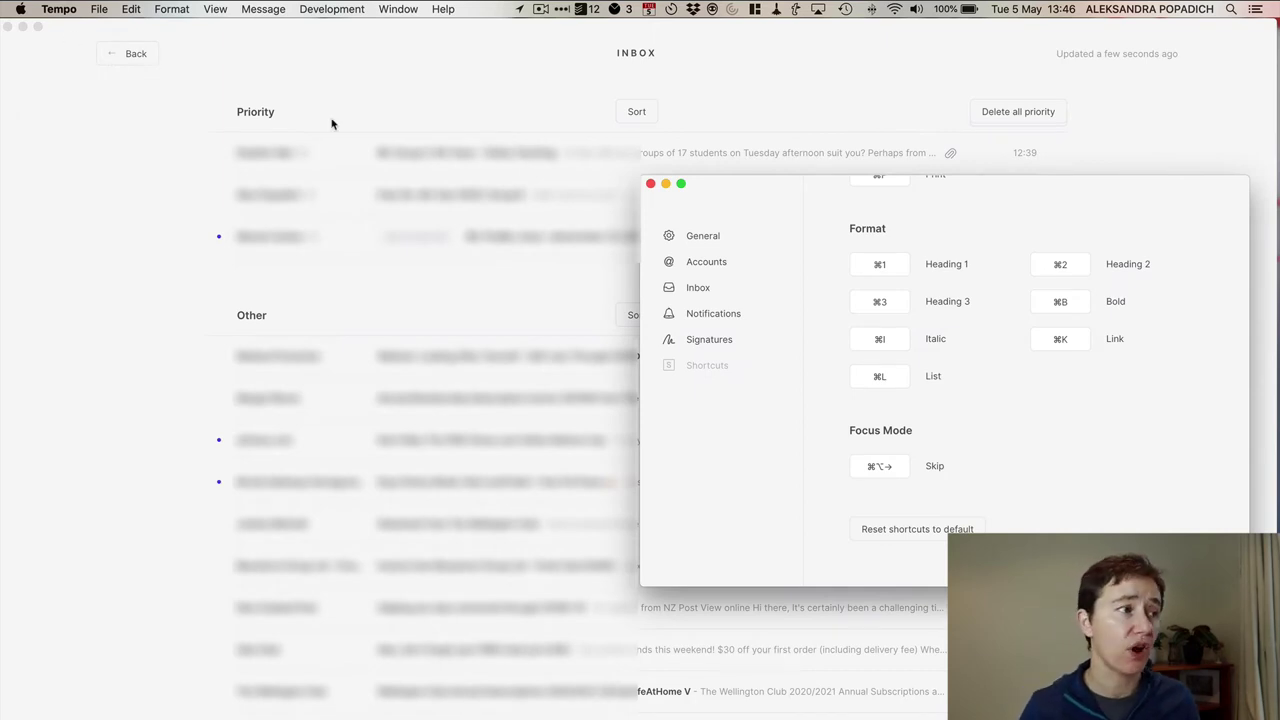
pyautogui.click(716, 235)
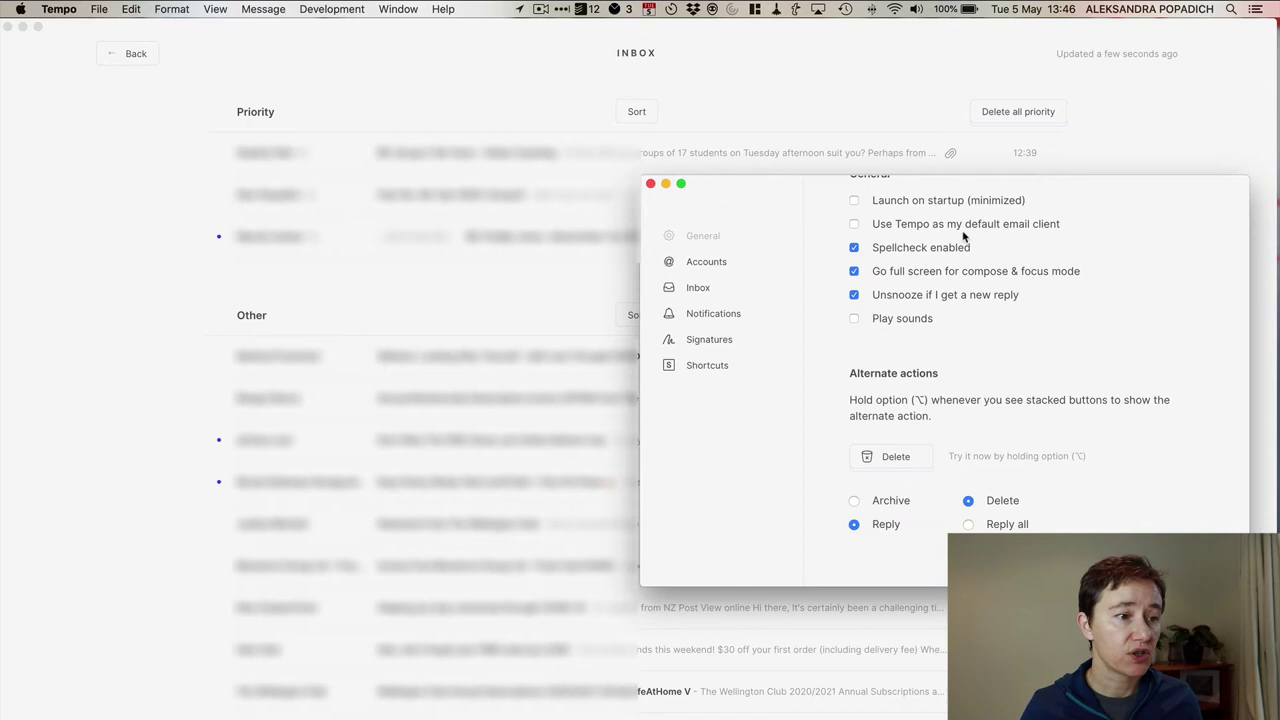
pyautogui.scroll(2, 975, 275)
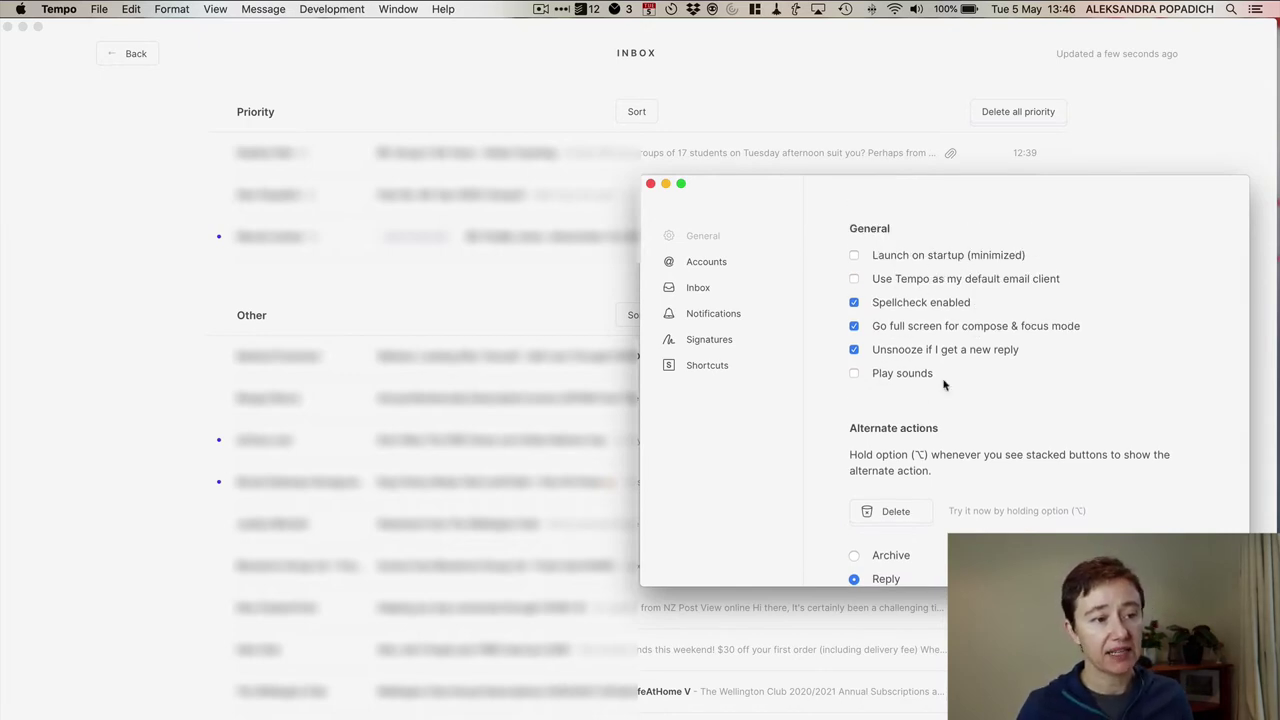
pyautogui.scroll(-1, 984, 424)
pyautogui.scroll(-3, 984, 424)
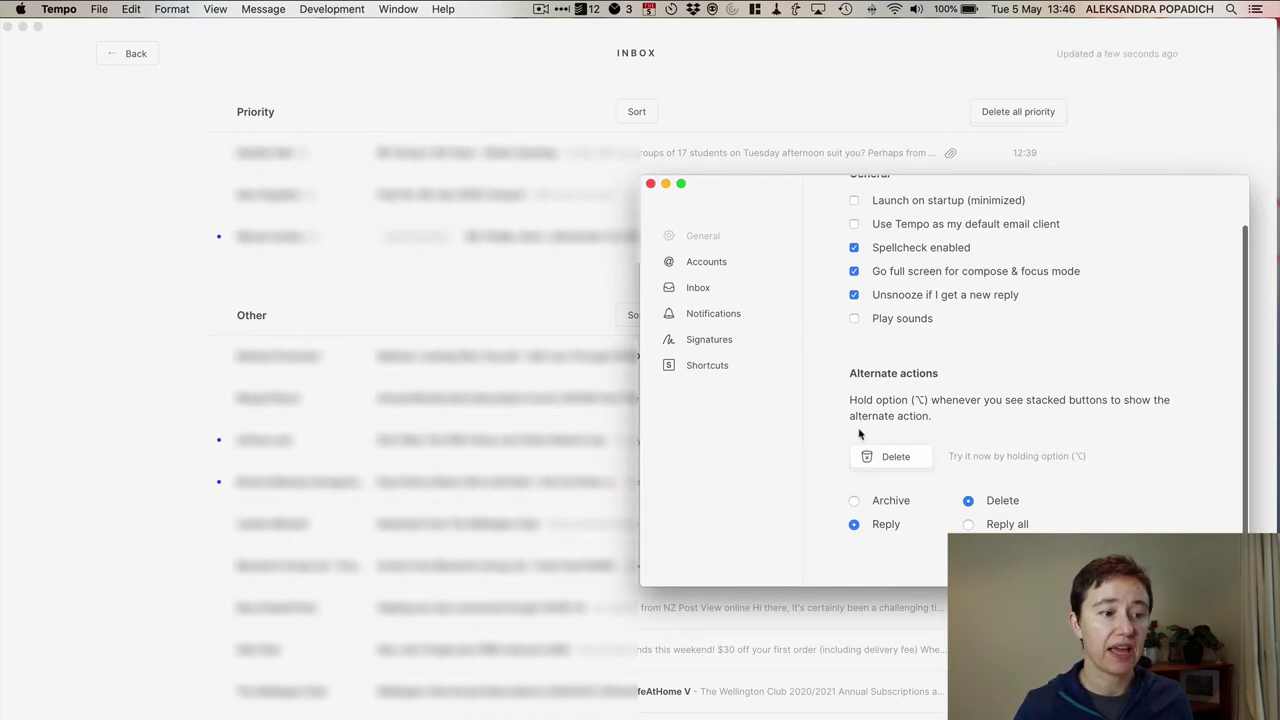
pyautogui.click(704, 262)
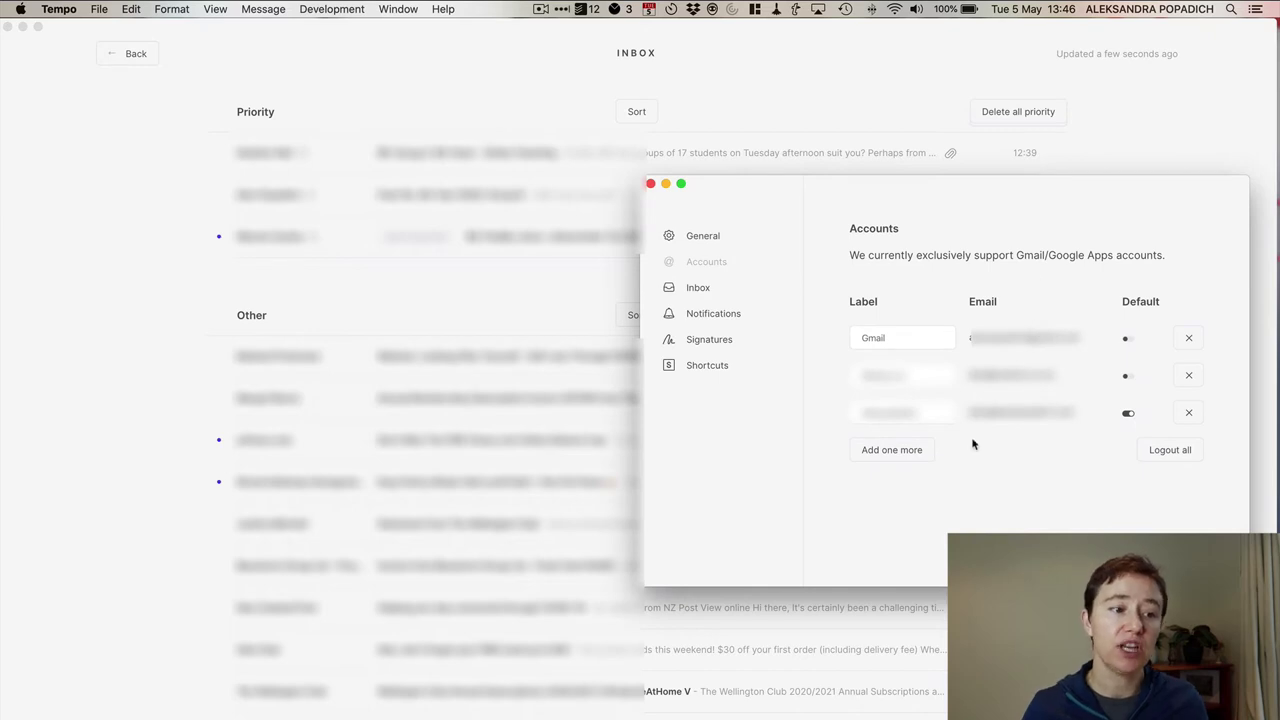
# - On the Inbox page, switch to Classic single inbox and then back to Split inbox
pyautogui.click(704, 290)
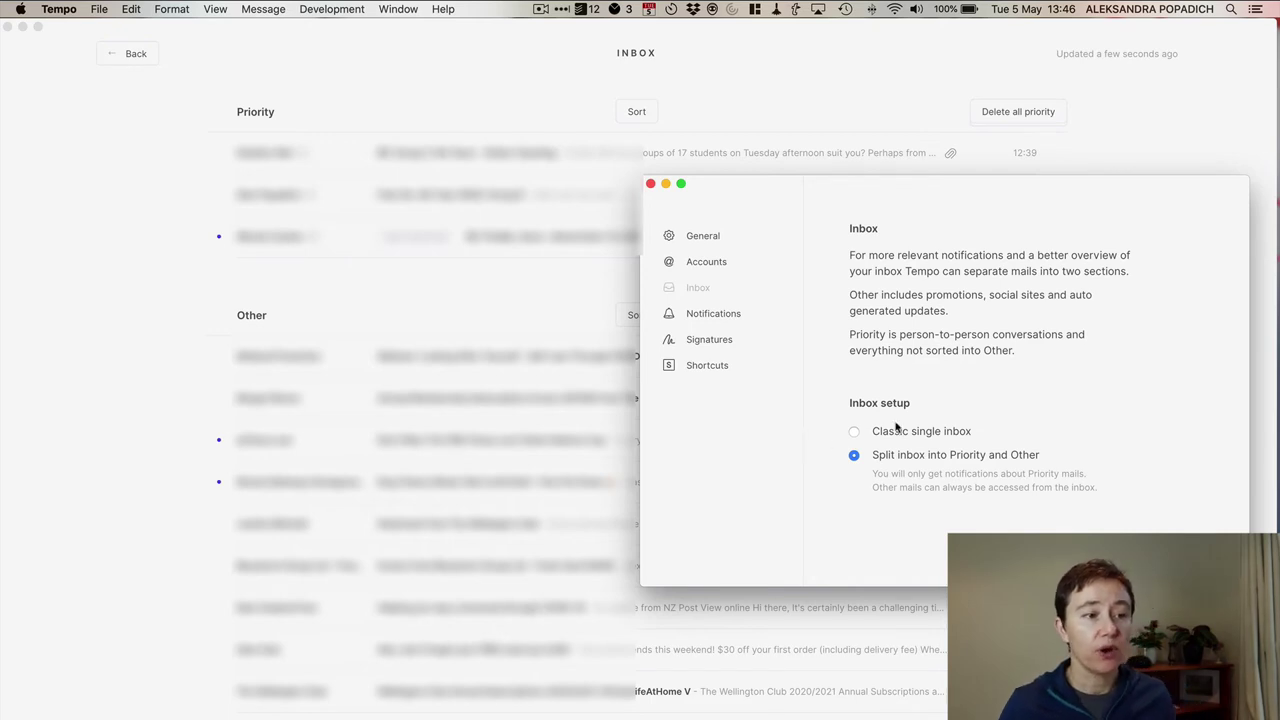
pyautogui.click(854, 432)
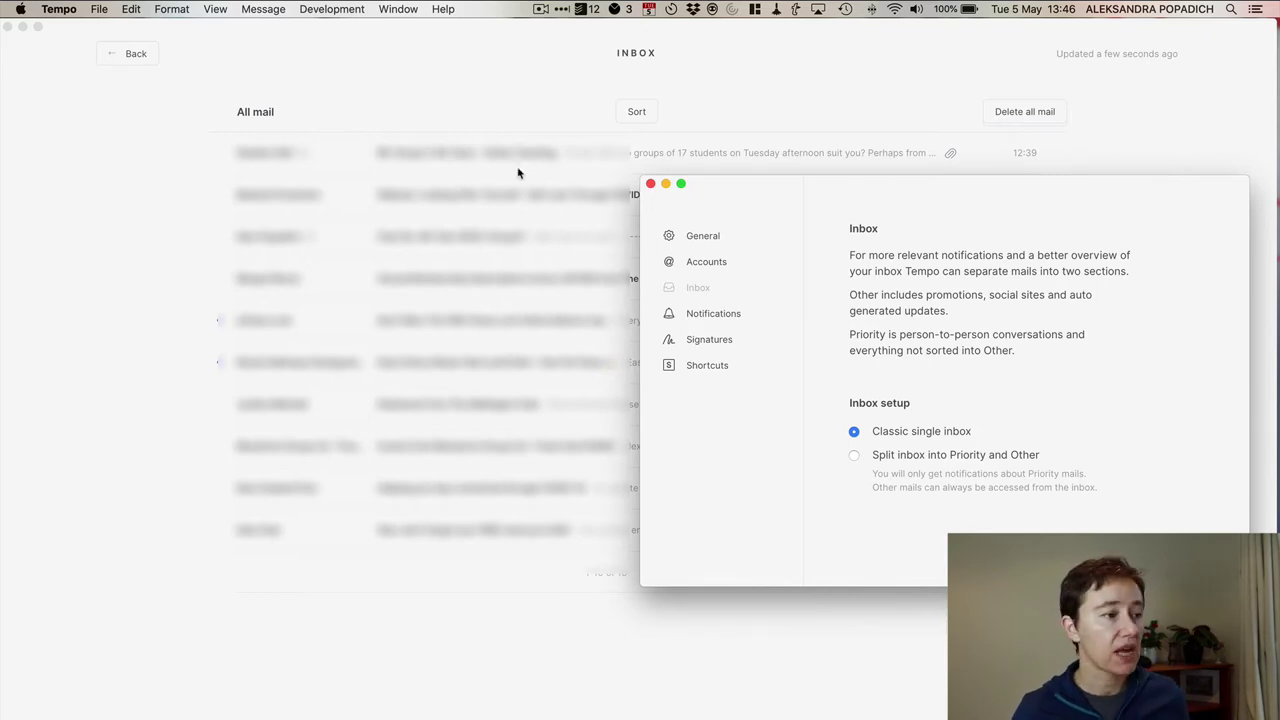
pyautogui.click(853, 456)
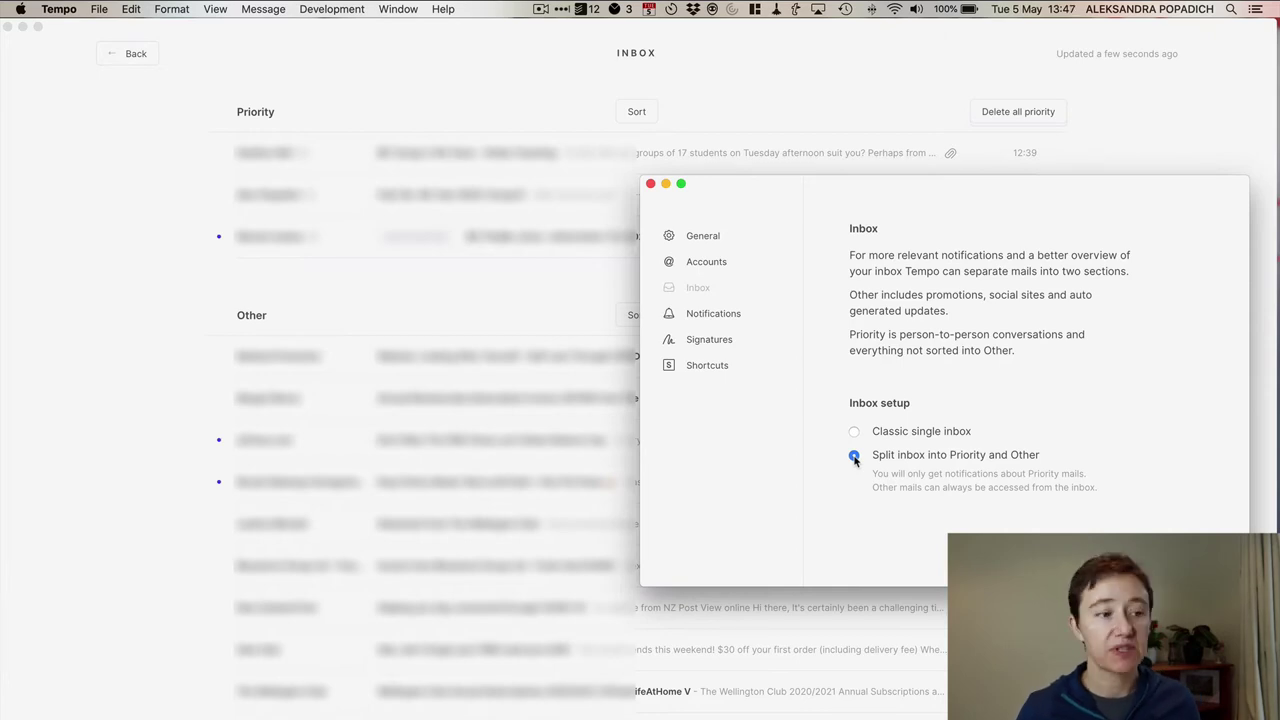
# - Browse the Notifications and Signatures pages, then the Shortcuts list down to Focus Mode
pyautogui.click(714, 316)
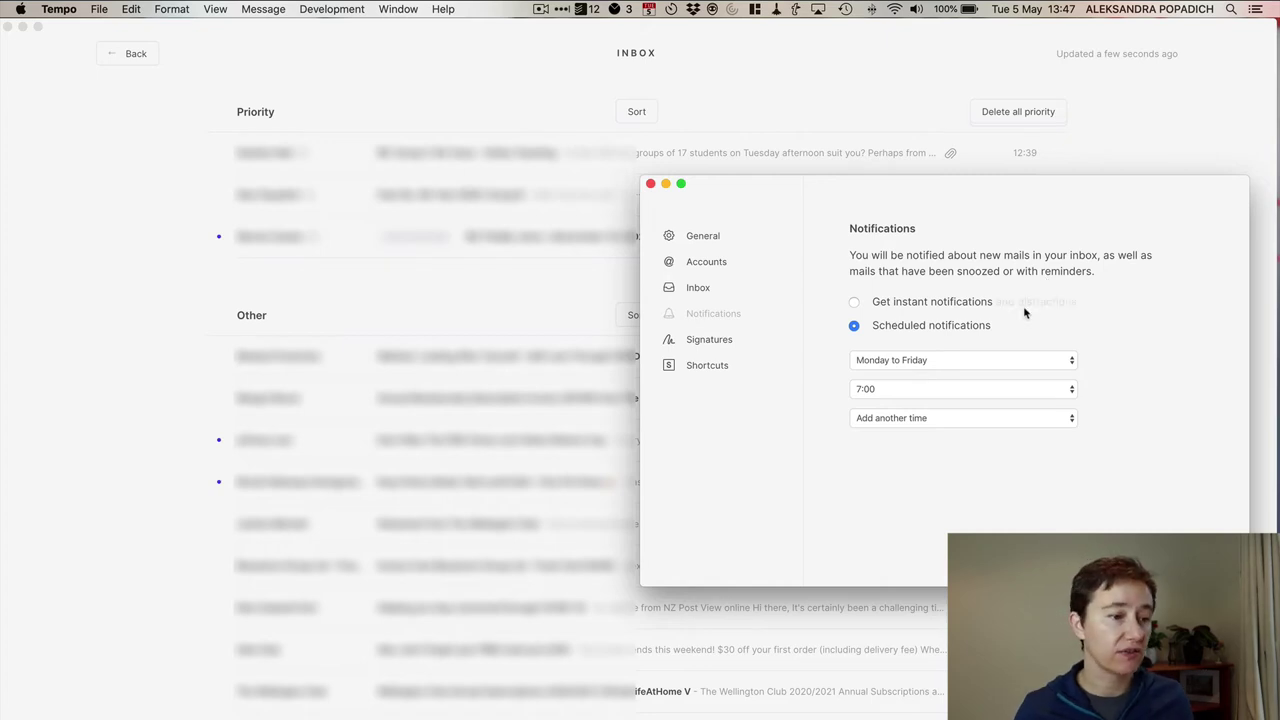
pyautogui.click(701, 349)
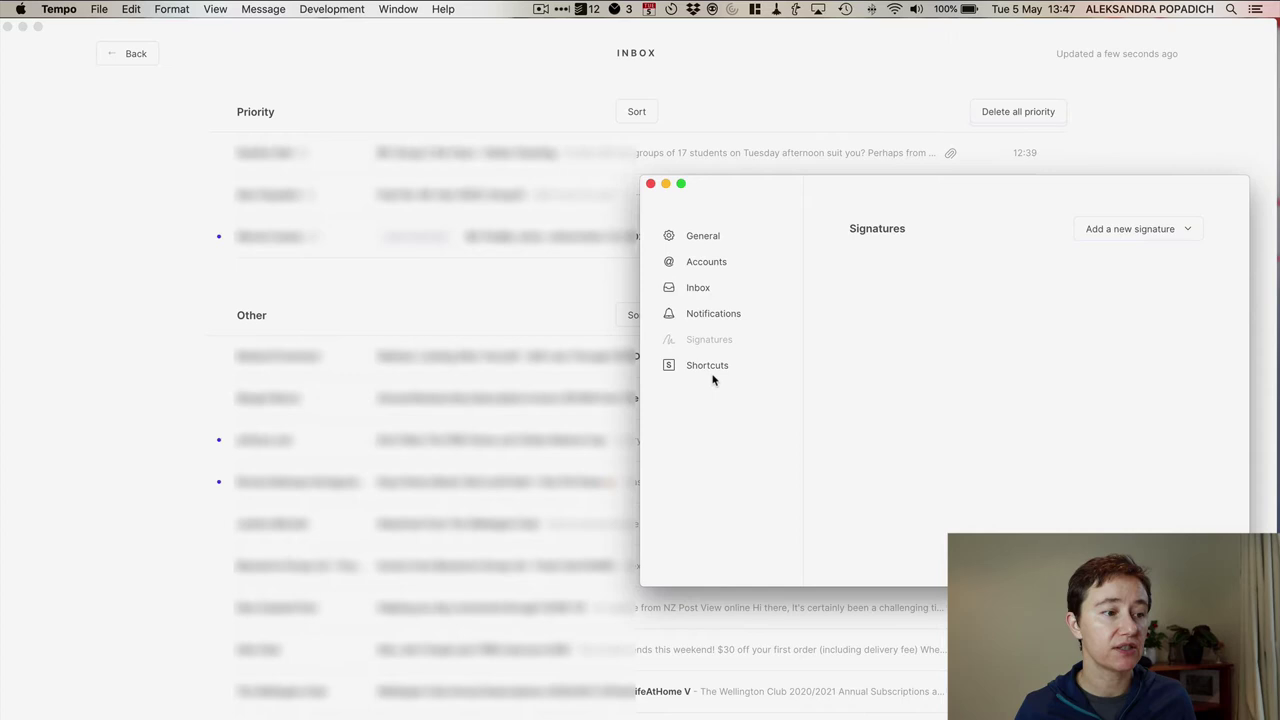
pyautogui.click(710, 366)
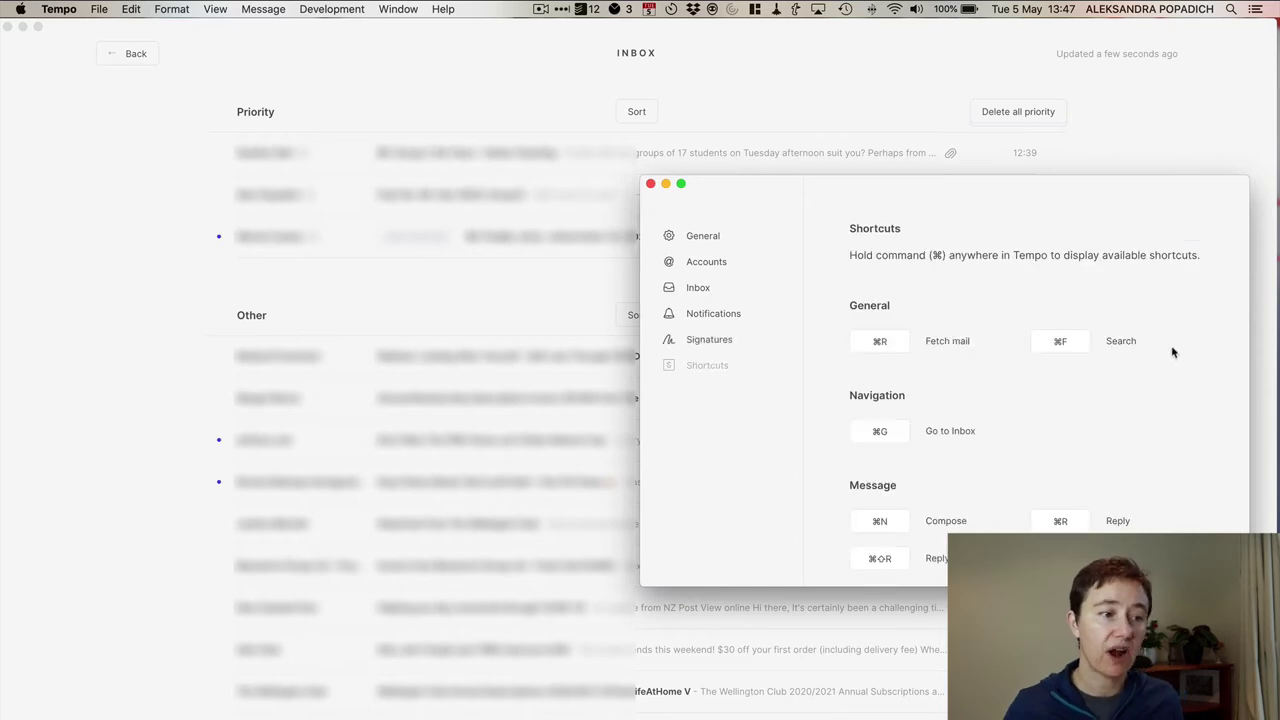
pyautogui.scroll(-5, 1114, 449)
pyautogui.scroll(-5, 1114, 449)
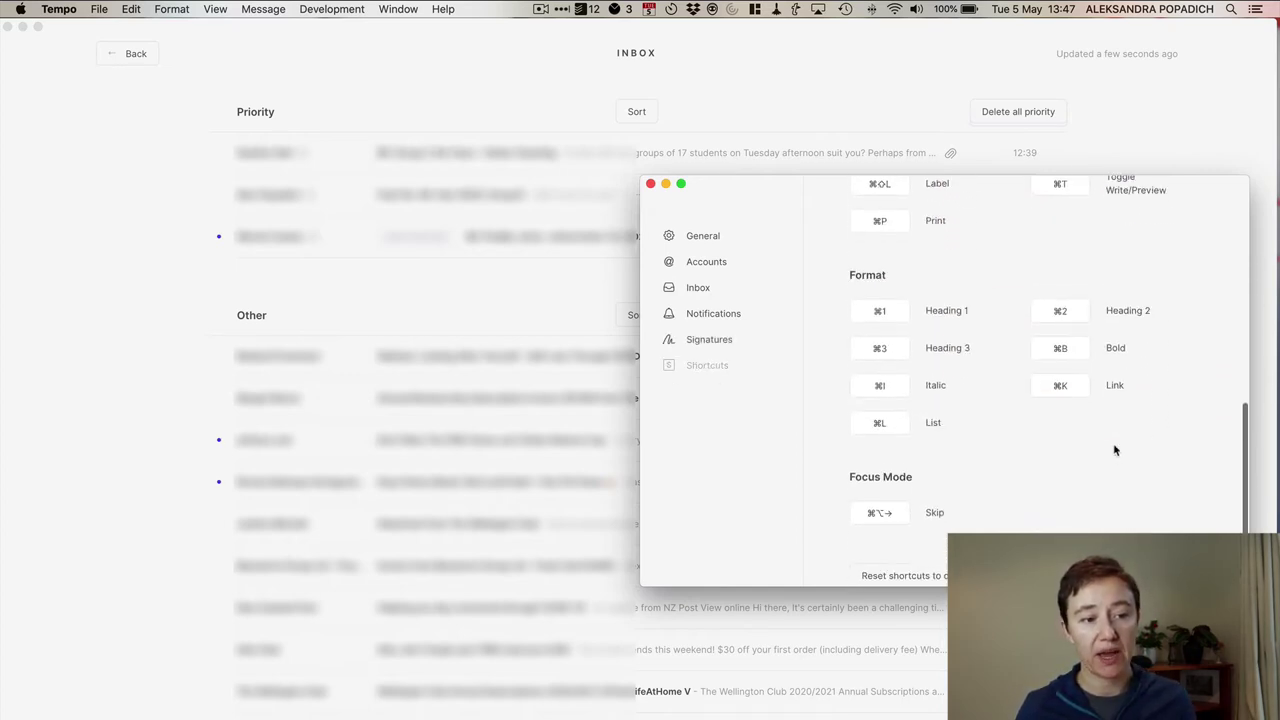
# - Close the Preferences window to return to the refreshed inbox
pyautogui.click(651, 184)
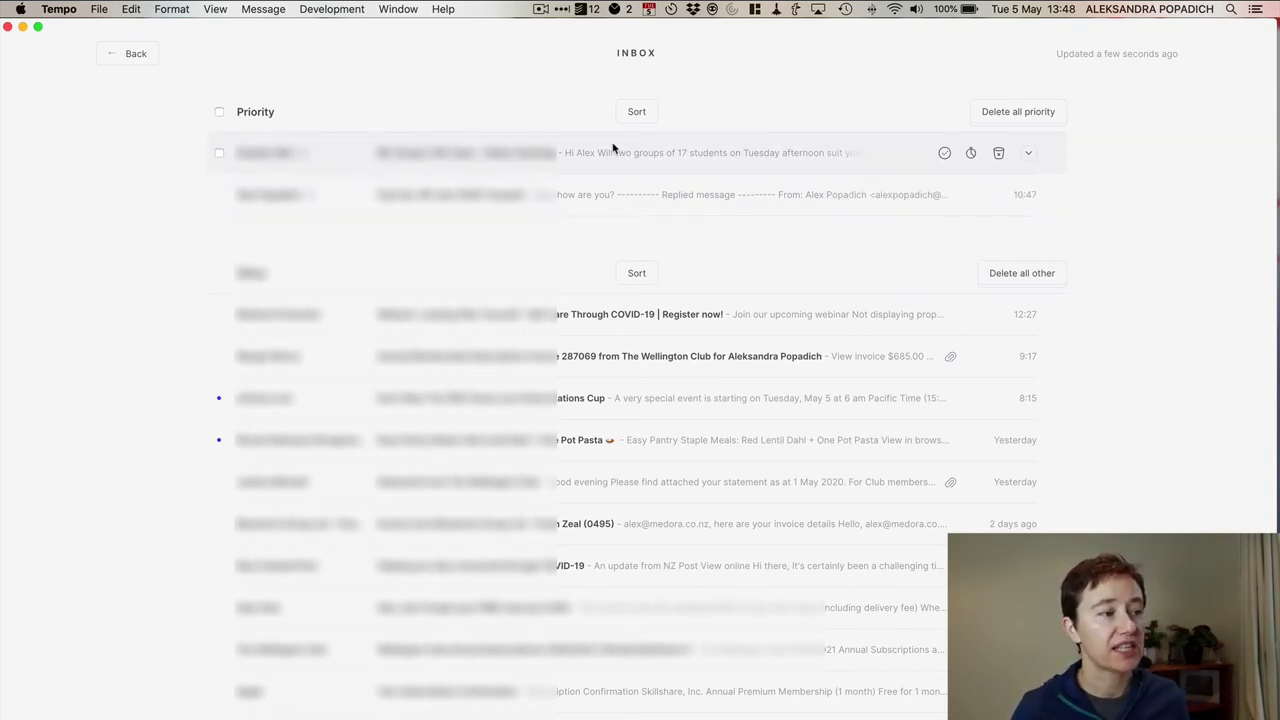
# - Expand 'RE: Group C 4th Years - Online Teaching' and preview its Option-key Reply all and Archive actions
pyautogui.click(700, 151)
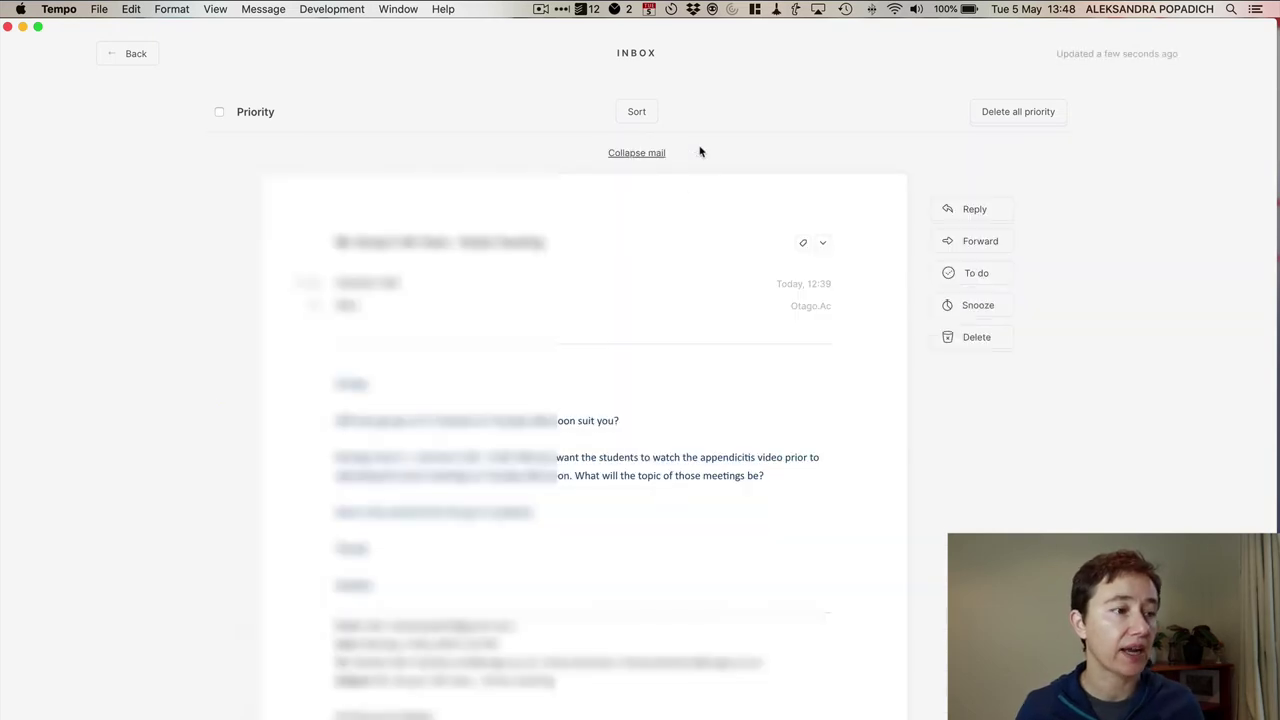
pyautogui.scroll(-5, 557, 329)
pyautogui.scroll(2, 558, 325)
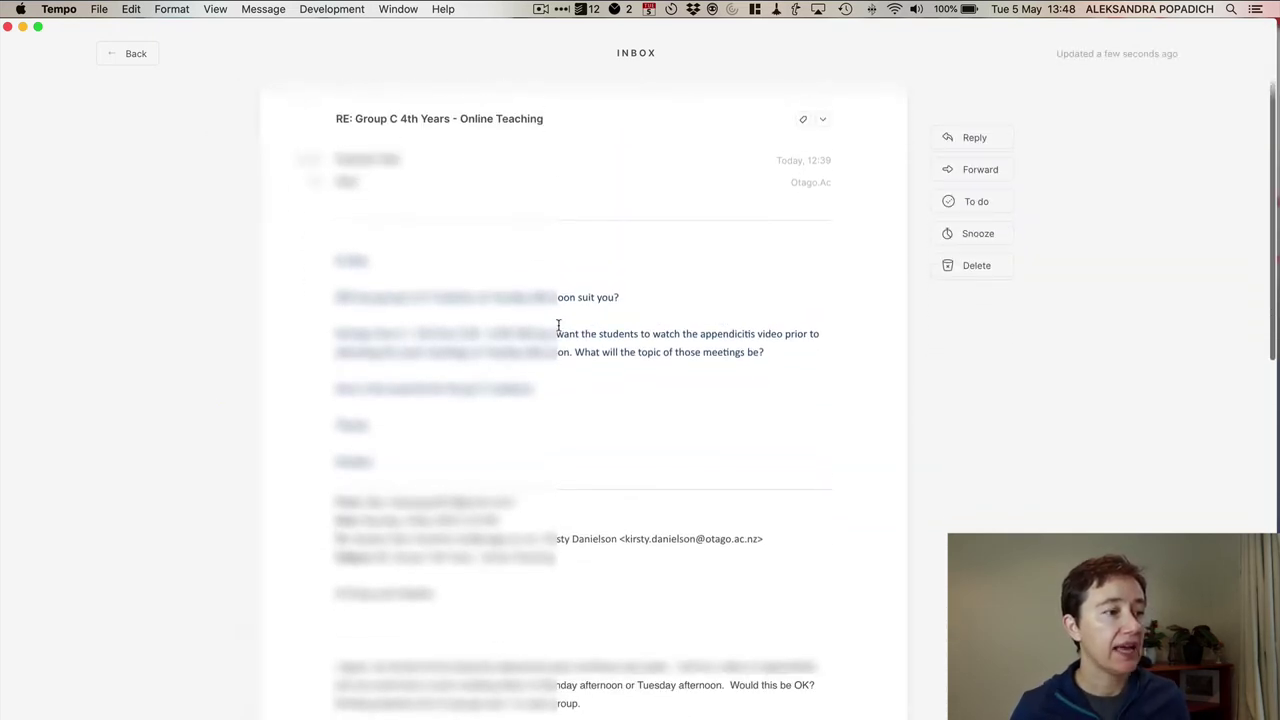
pyautogui.scroll(3, 557, 329)
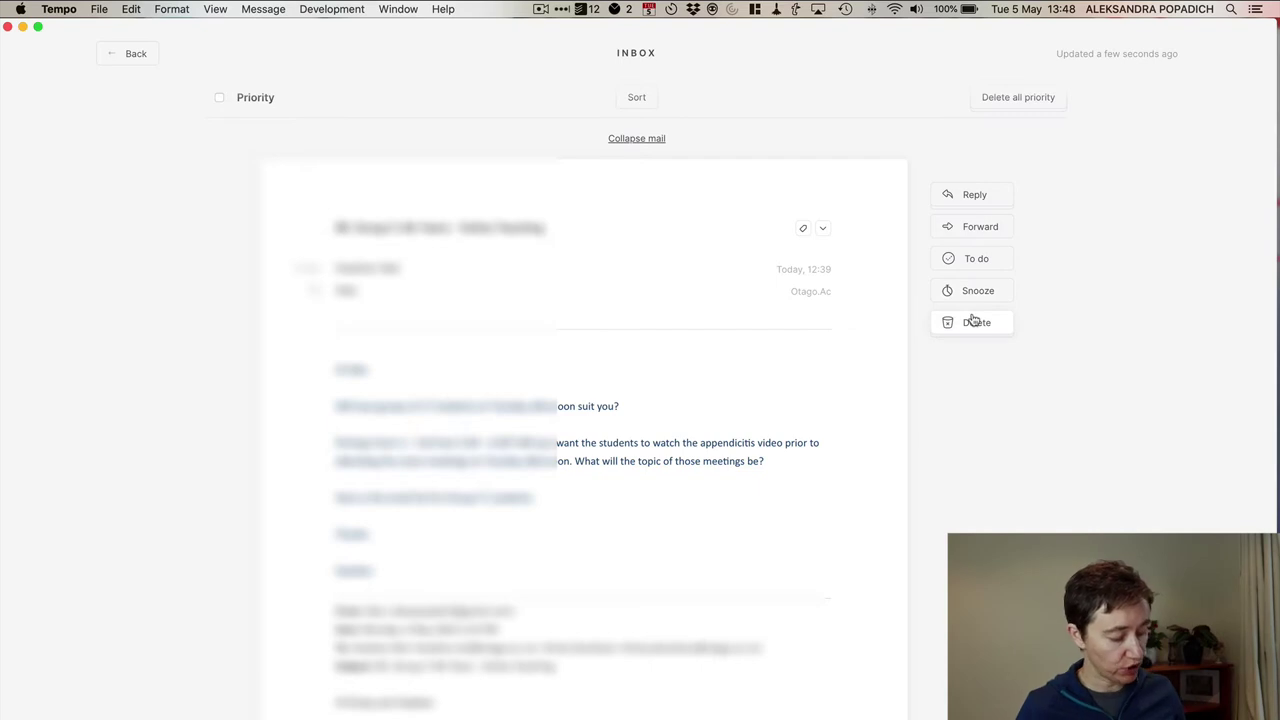
pyautogui.press('alt')
pyautogui.press('alt')
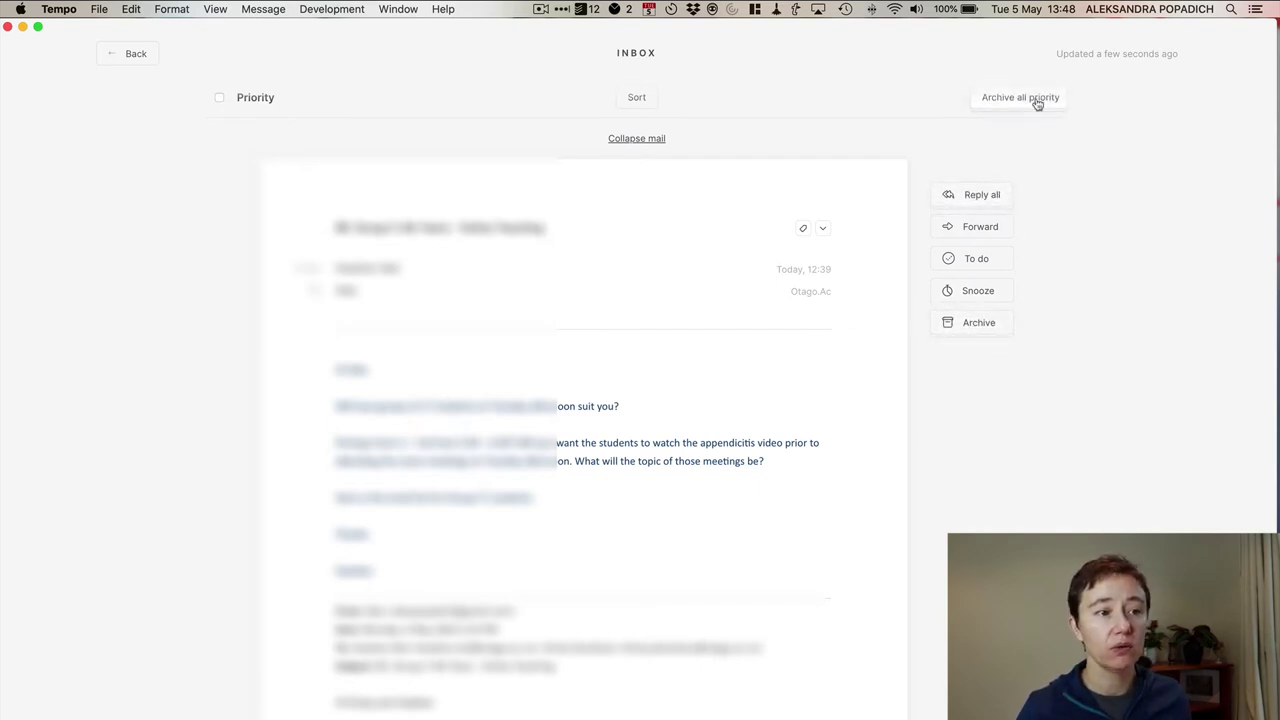
pyautogui.press('alt')
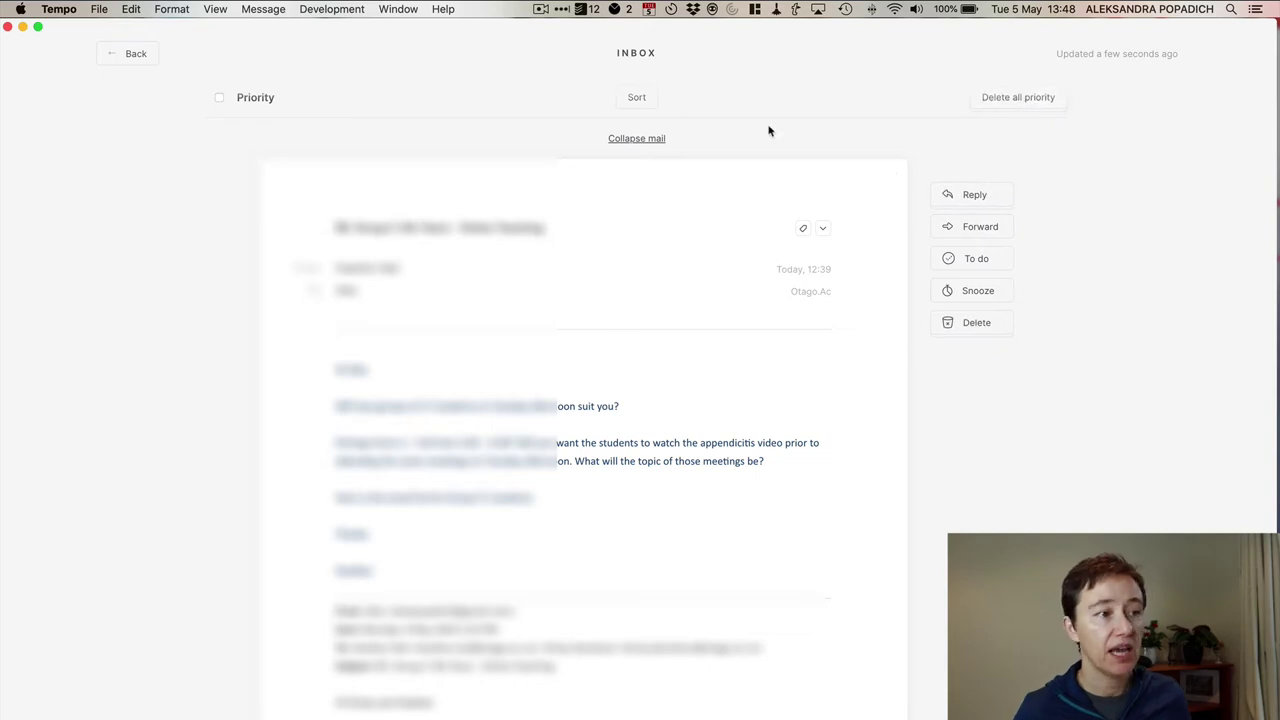
# - Move the Group C email to To do and archive all remaining Priority emails
pyautogui.click(637, 141)
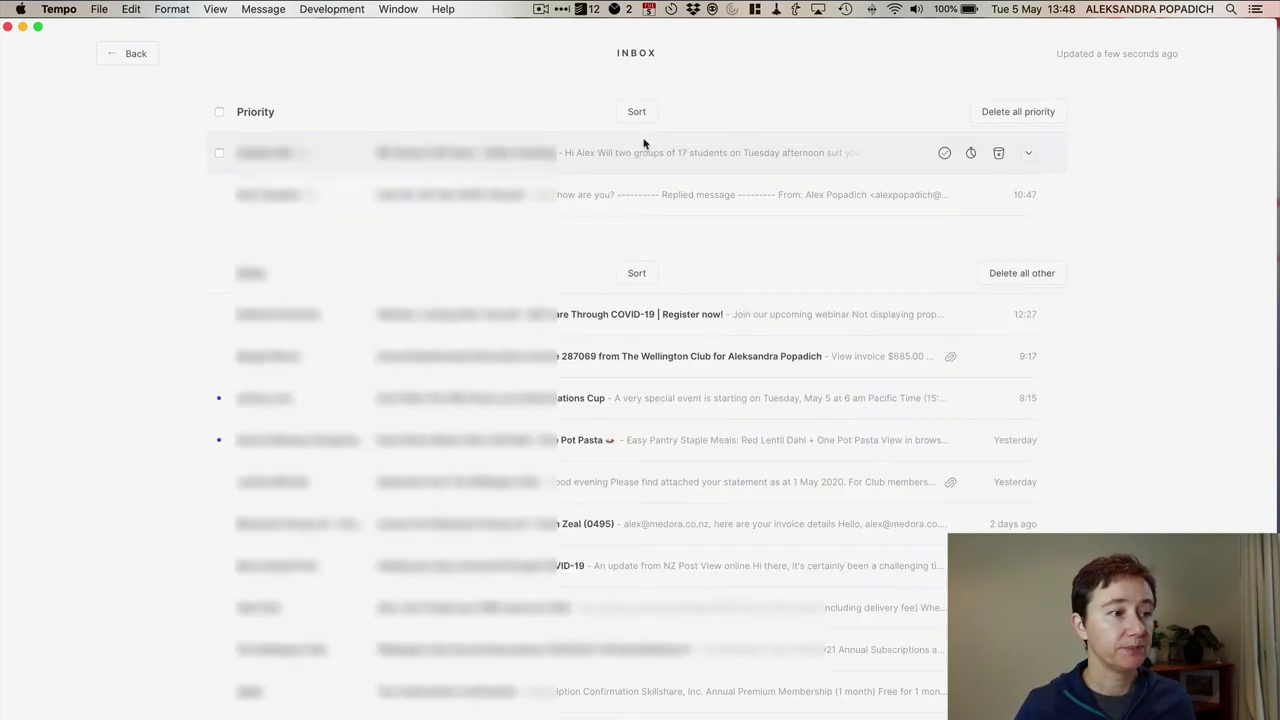
pyautogui.click(944, 155)
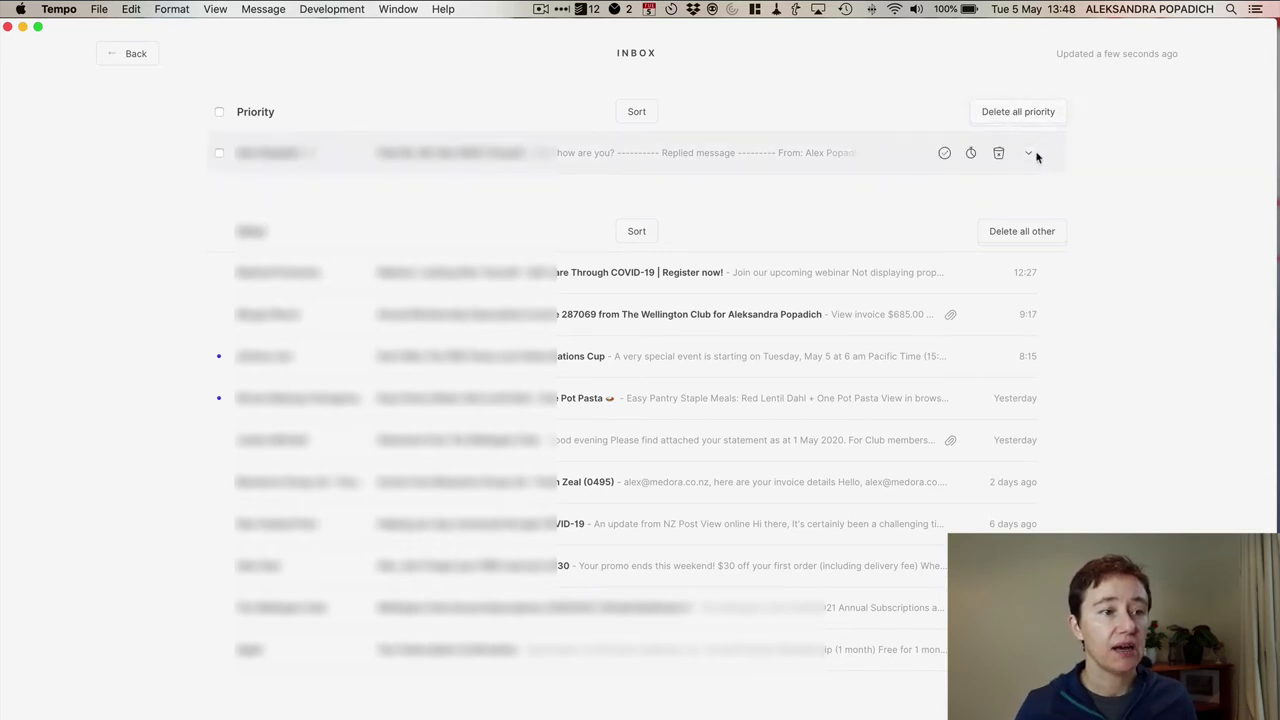
pyautogui.click(1034, 121)
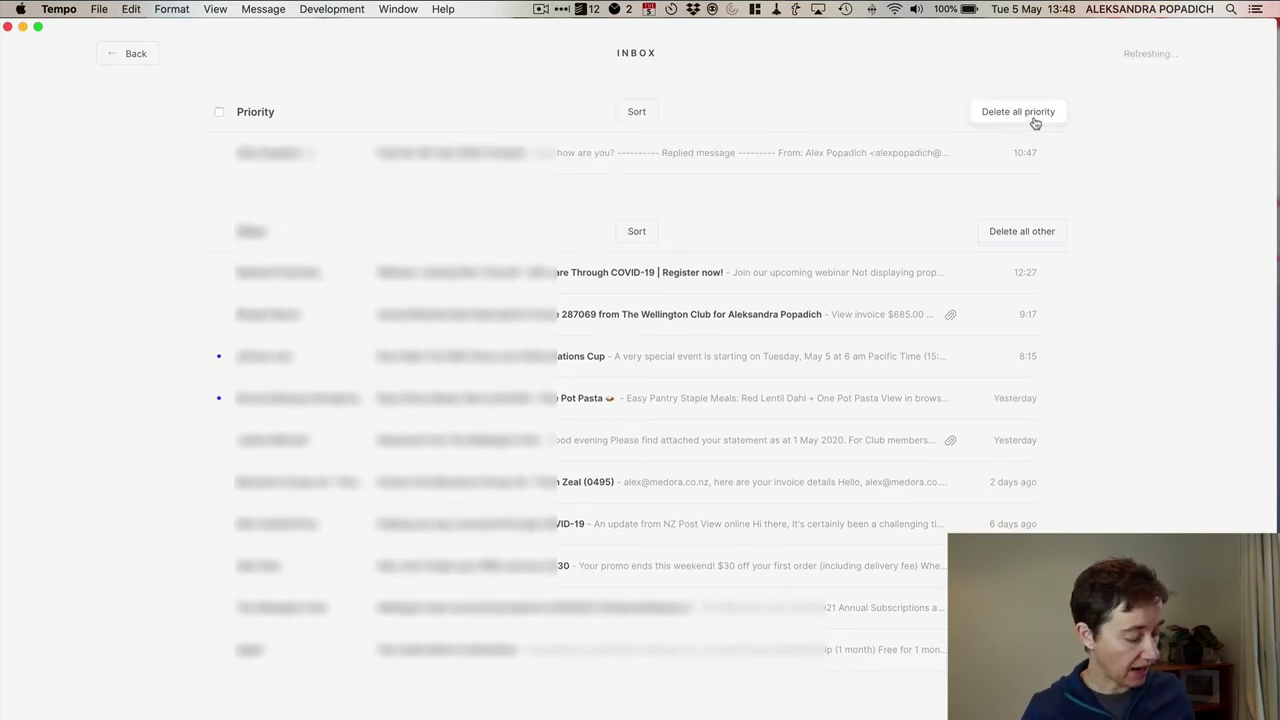
pyautogui.keyDown('alt'); pyautogui.click(1035, 121); pyautogui.keyUp('alt')
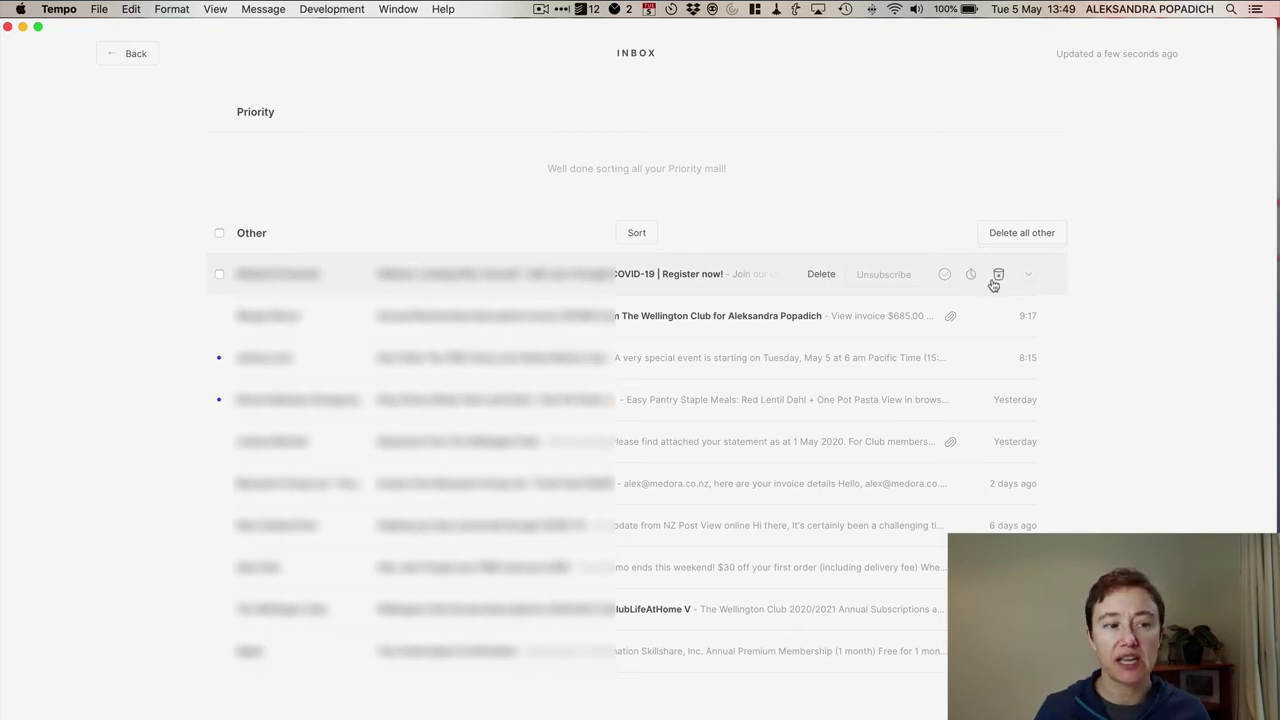
# - Delete or mark done each Other email, from the COVID-19 webinar to the Apple subscription, reaching Inbox zero
pyautogui.click(998, 279)
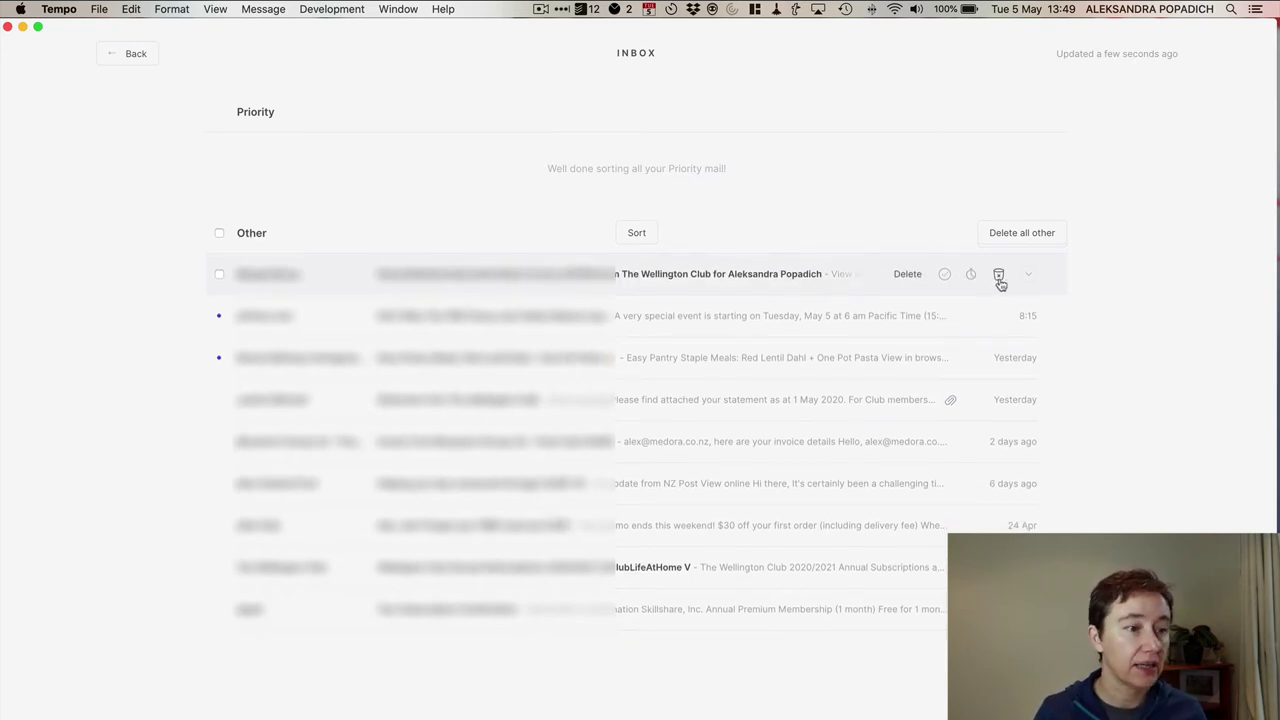
pyautogui.click(950, 279)
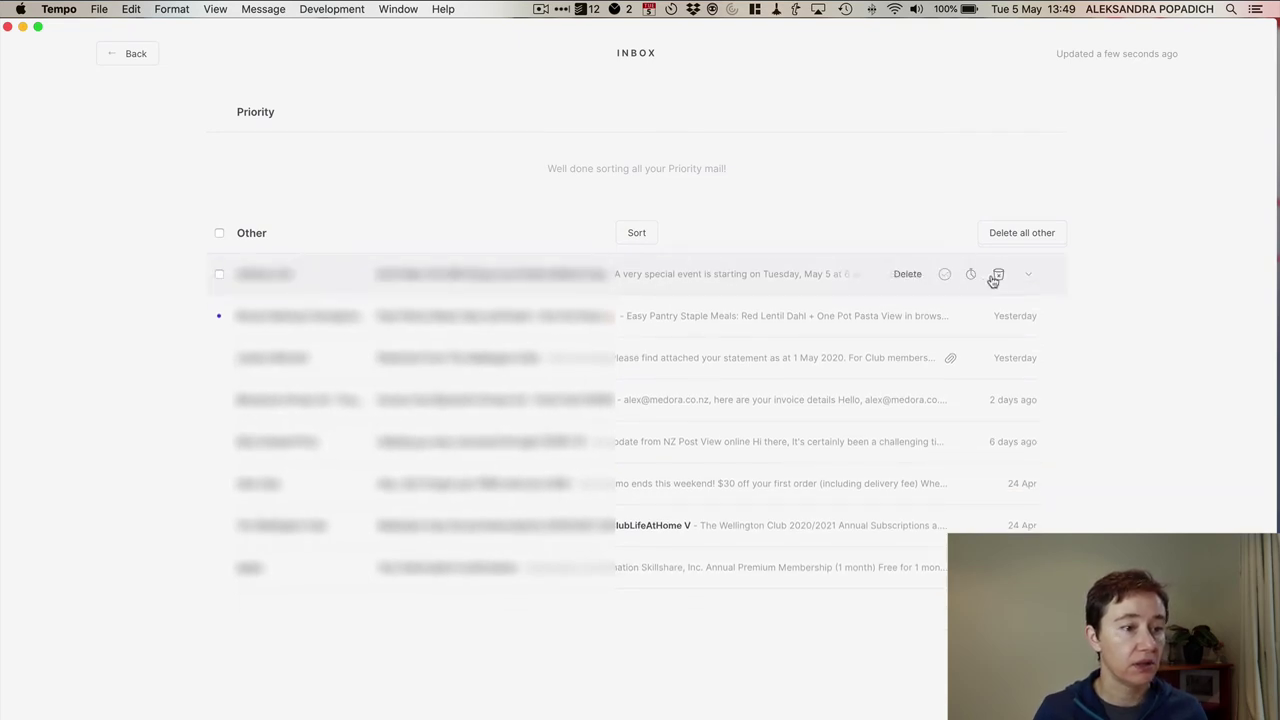
pyautogui.click(998, 279)
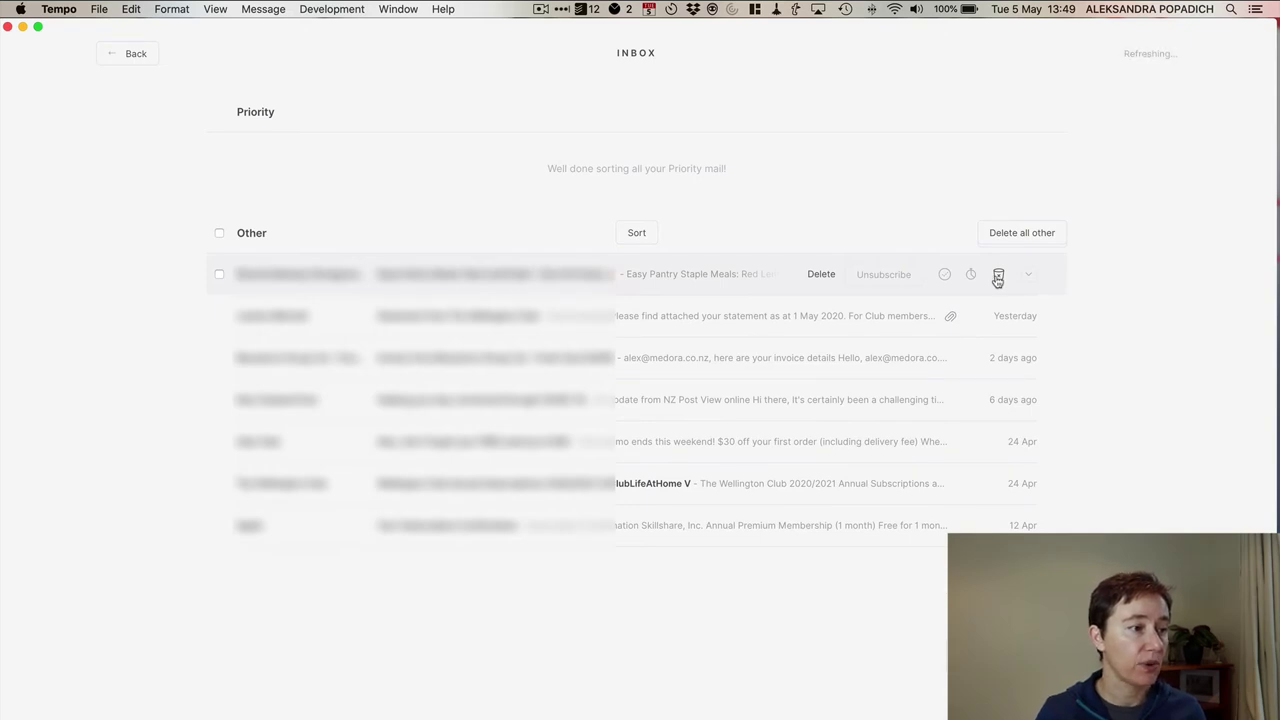
pyautogui.click(998, 279)
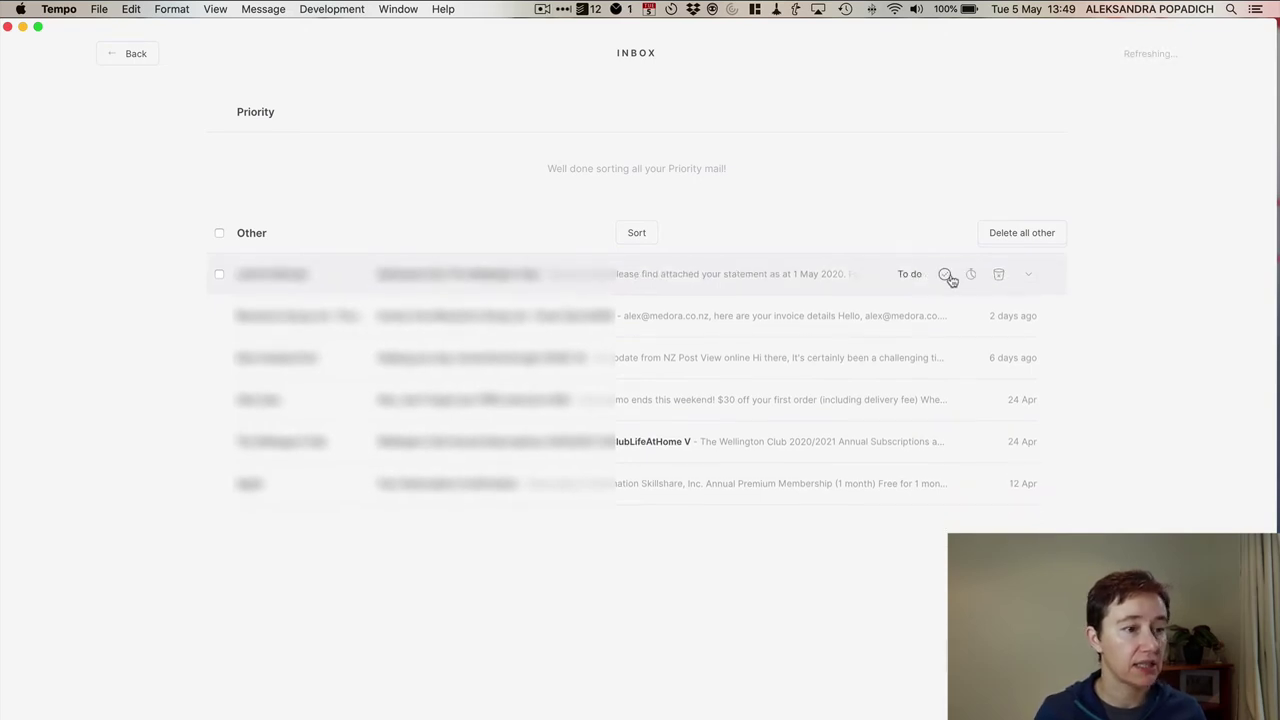
pyautogui.click(948, 278)
pyautogui.click(948, 278)
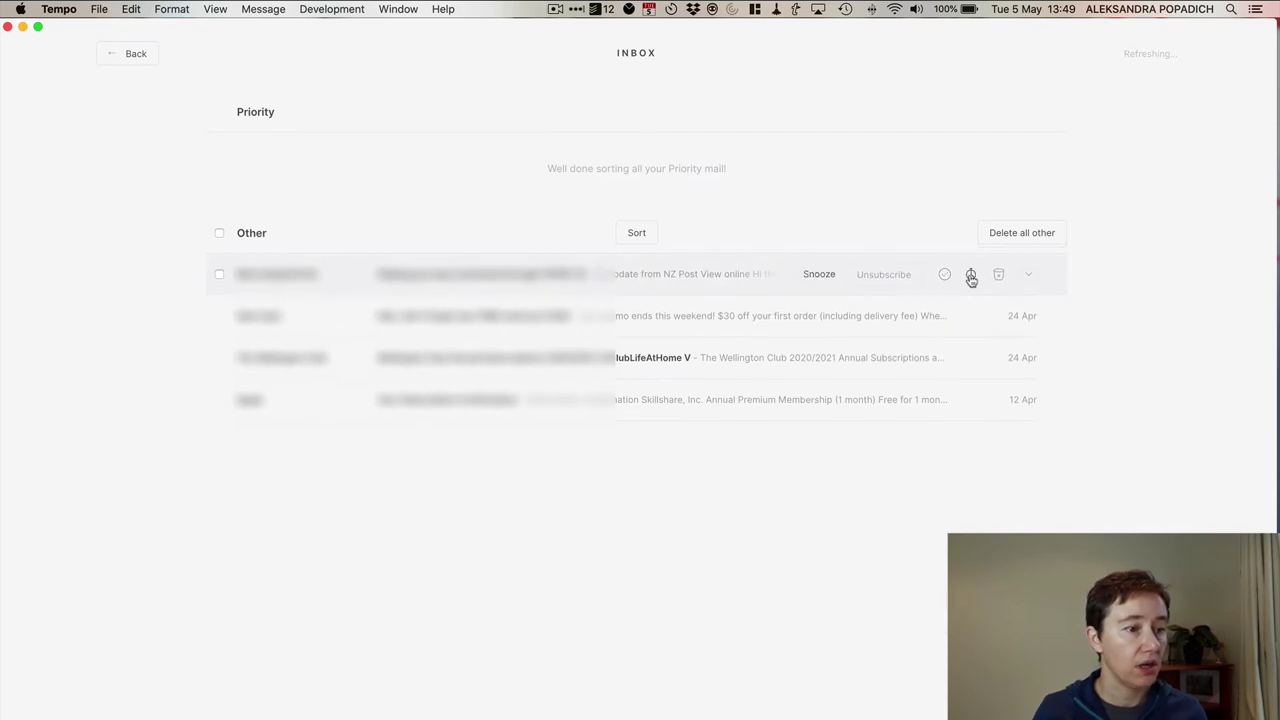
pyautogui.click(946, 276)
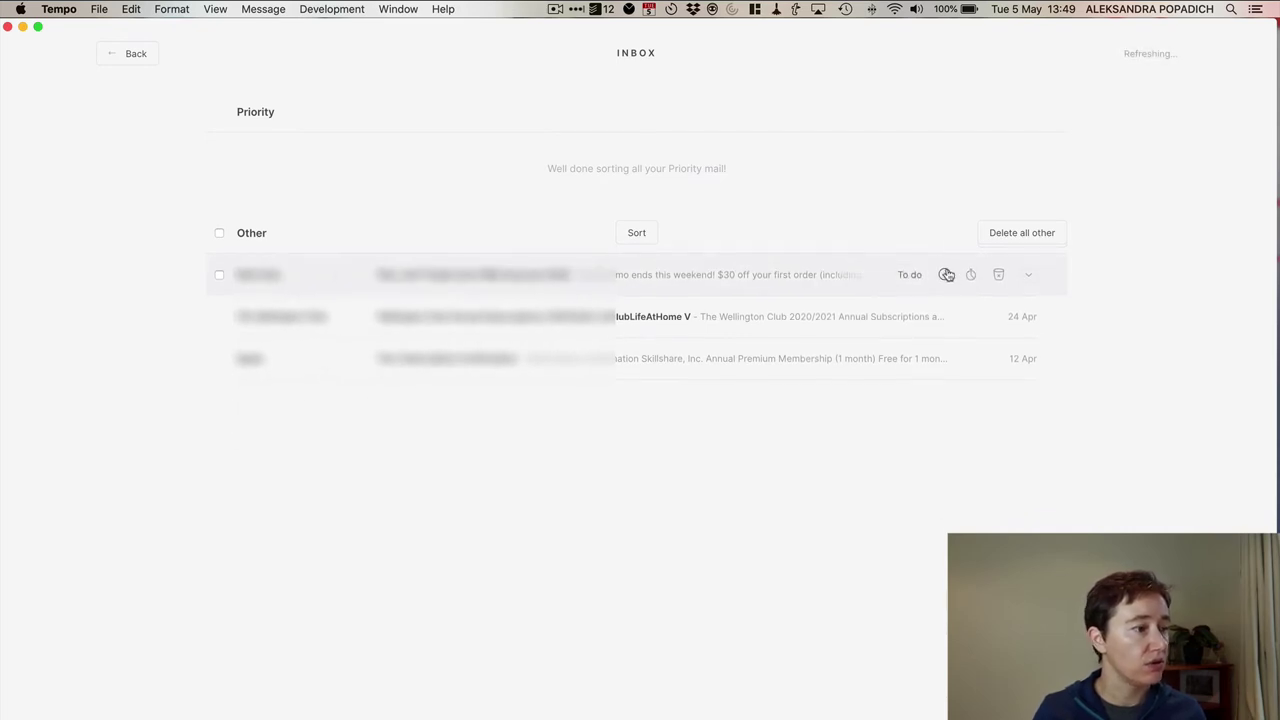
pyautogui.click(999, 276)
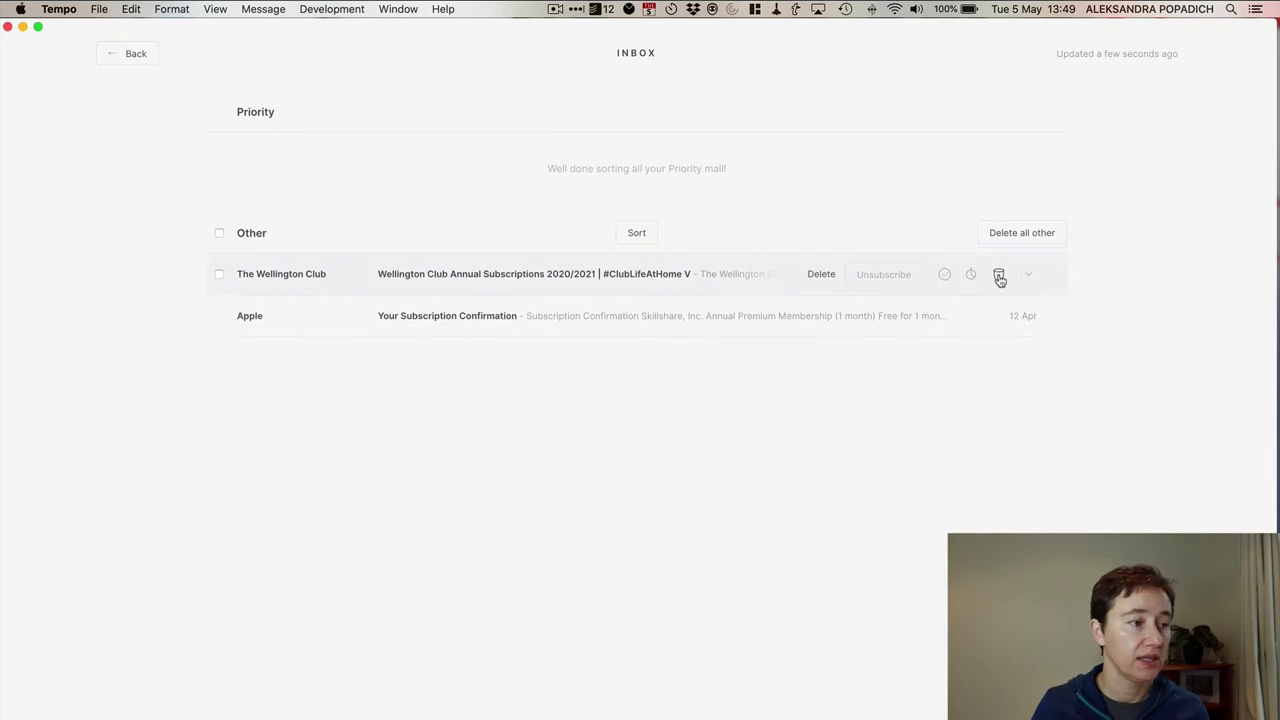
pyautogui.click(946, 277)
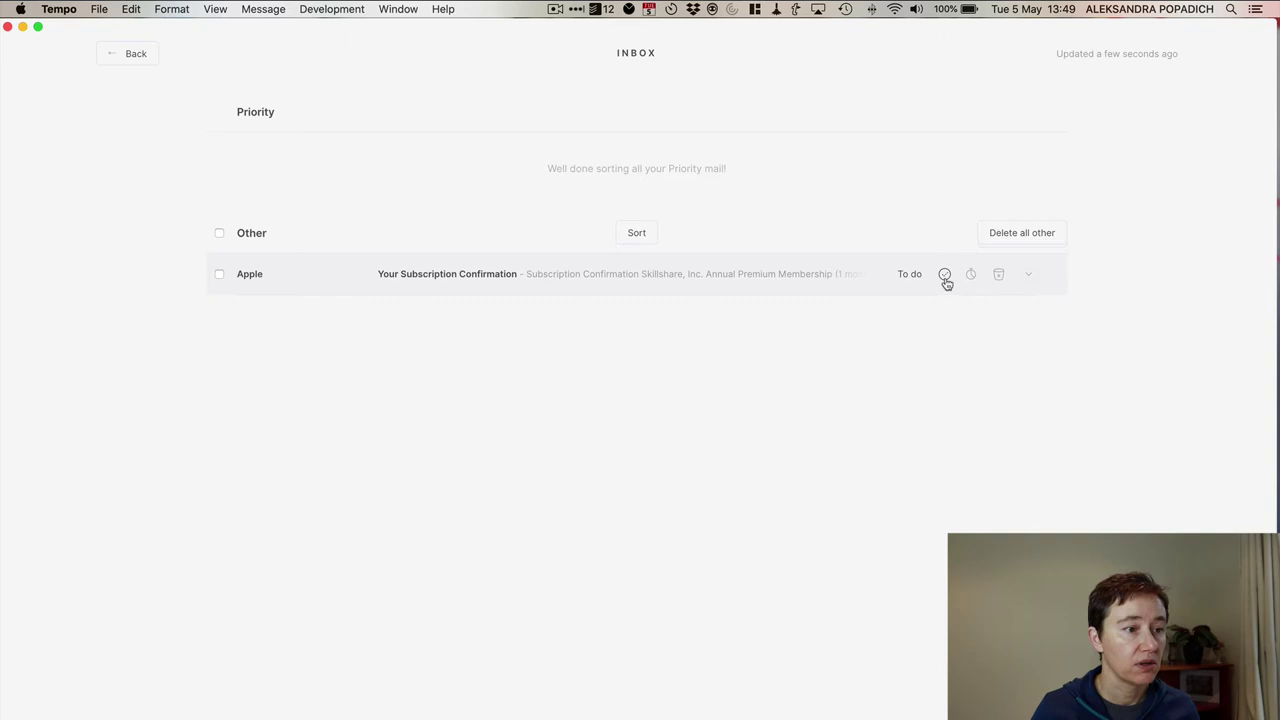
pyautogui.click(945, 277)
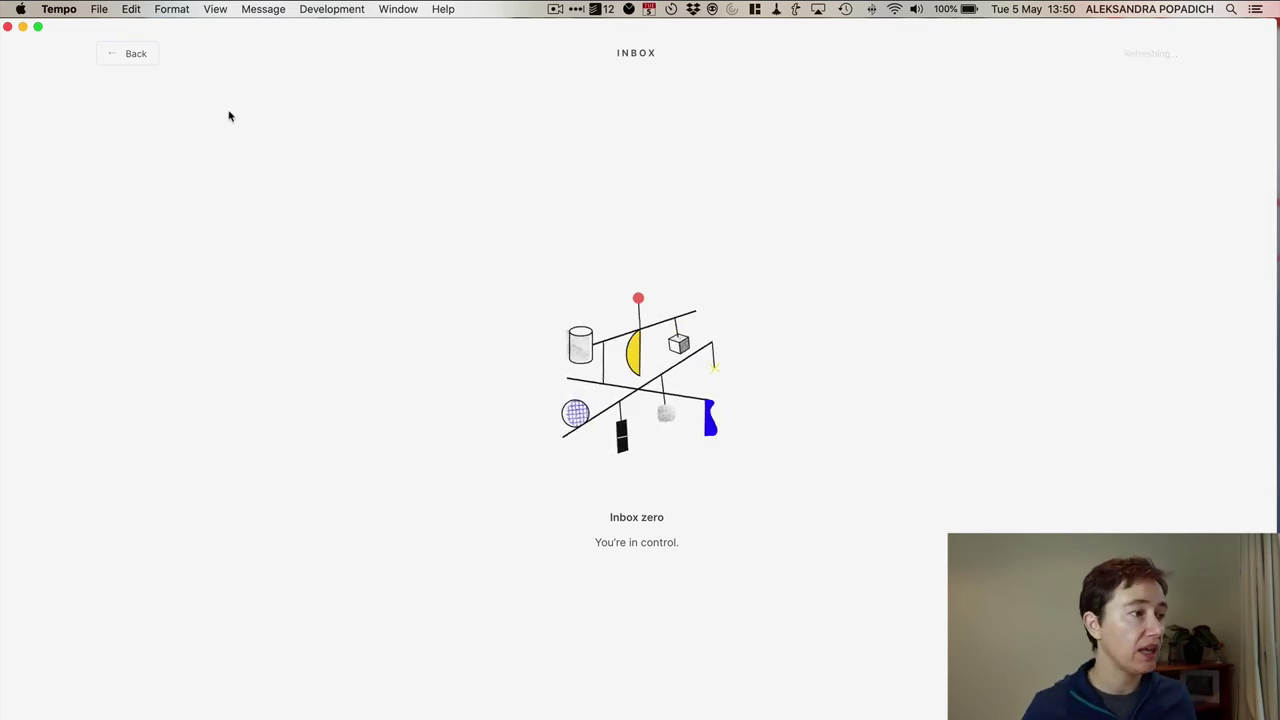
# - Leave the empty inbox and open the To do list showing the Group C email
pyautogui.click(133, 58)
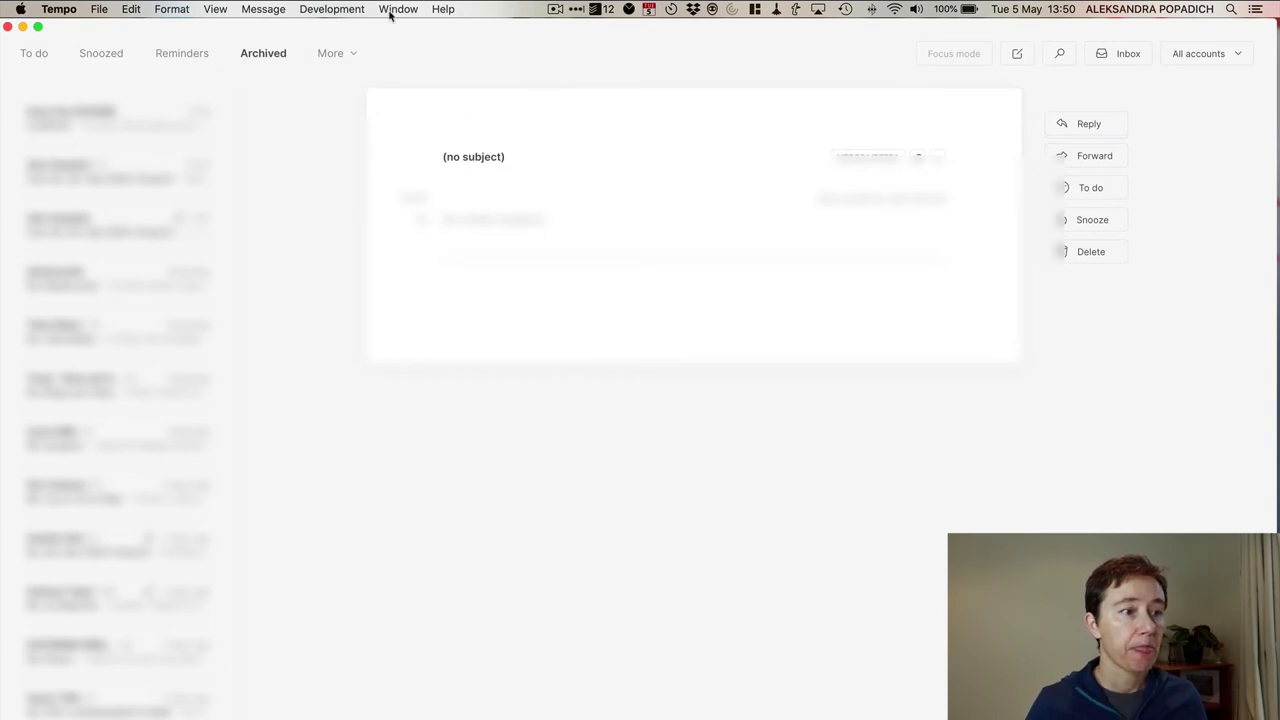
pyautogui.click(26, 58)
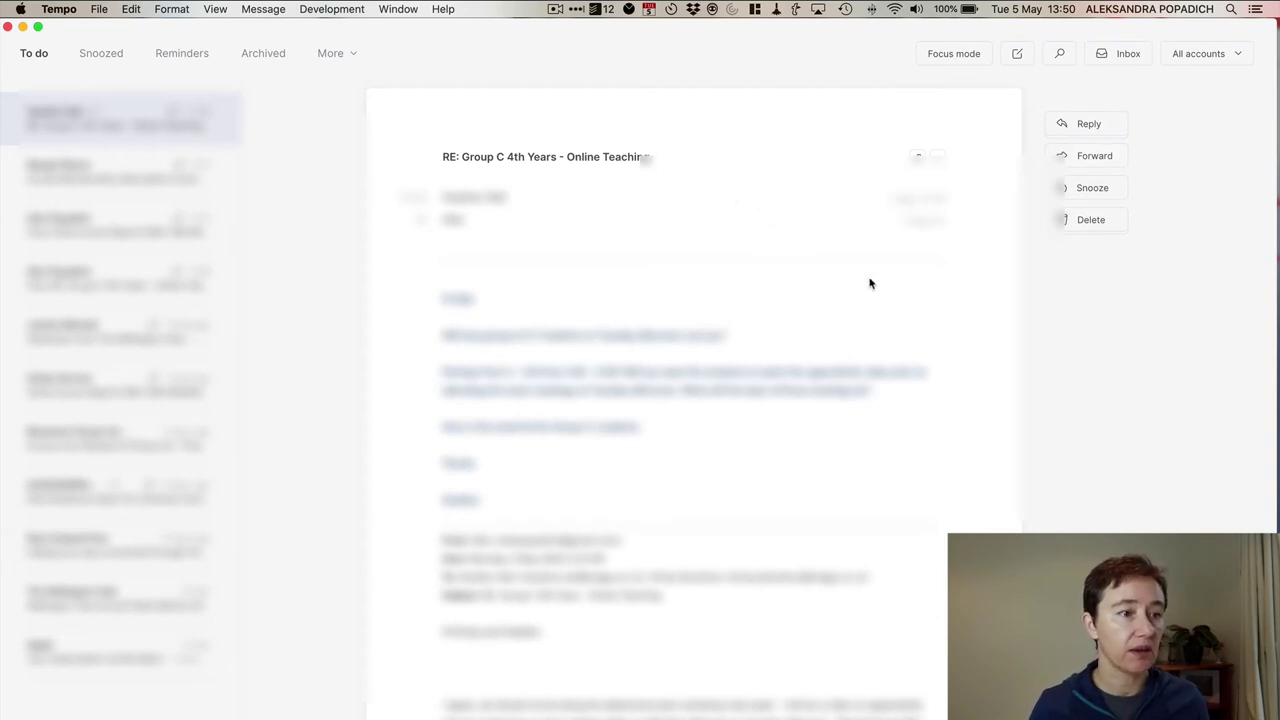
# - Start a reply to the Group C email, mark its sender VIP, preview Send & keep, and close unsent
pyautogui.click(1116, 126)
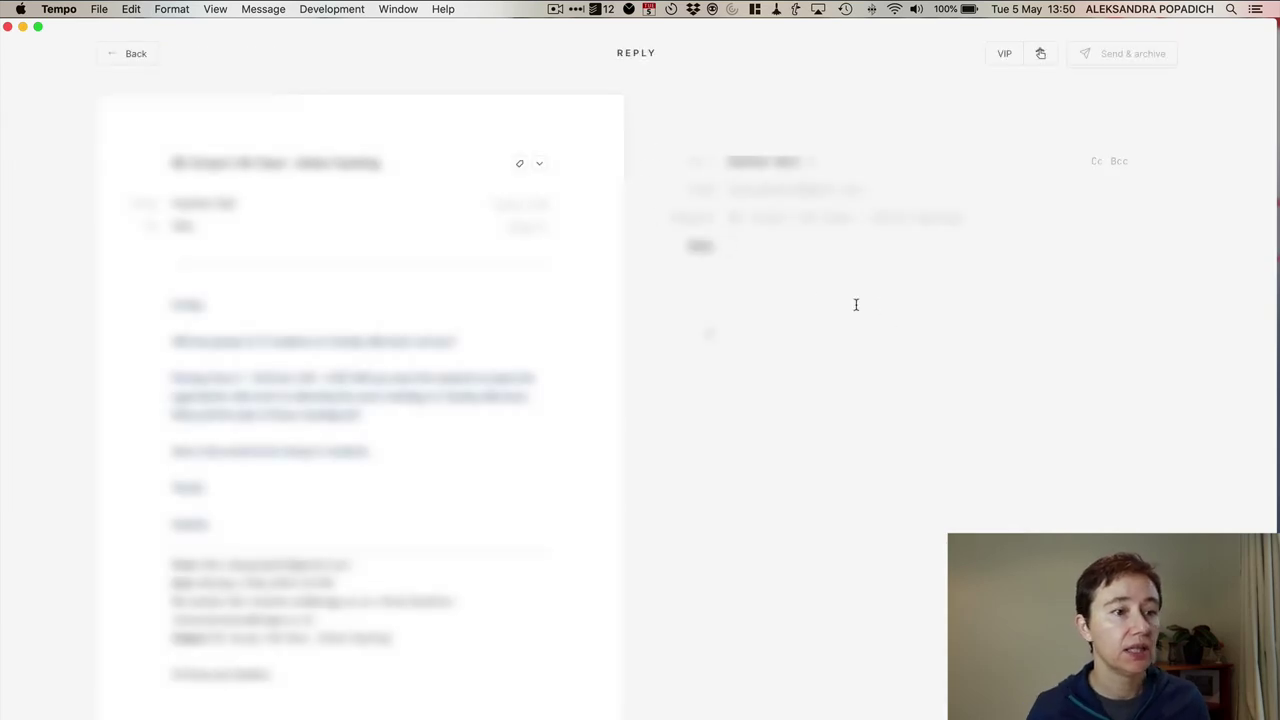
pyautogui.click(997, 65)
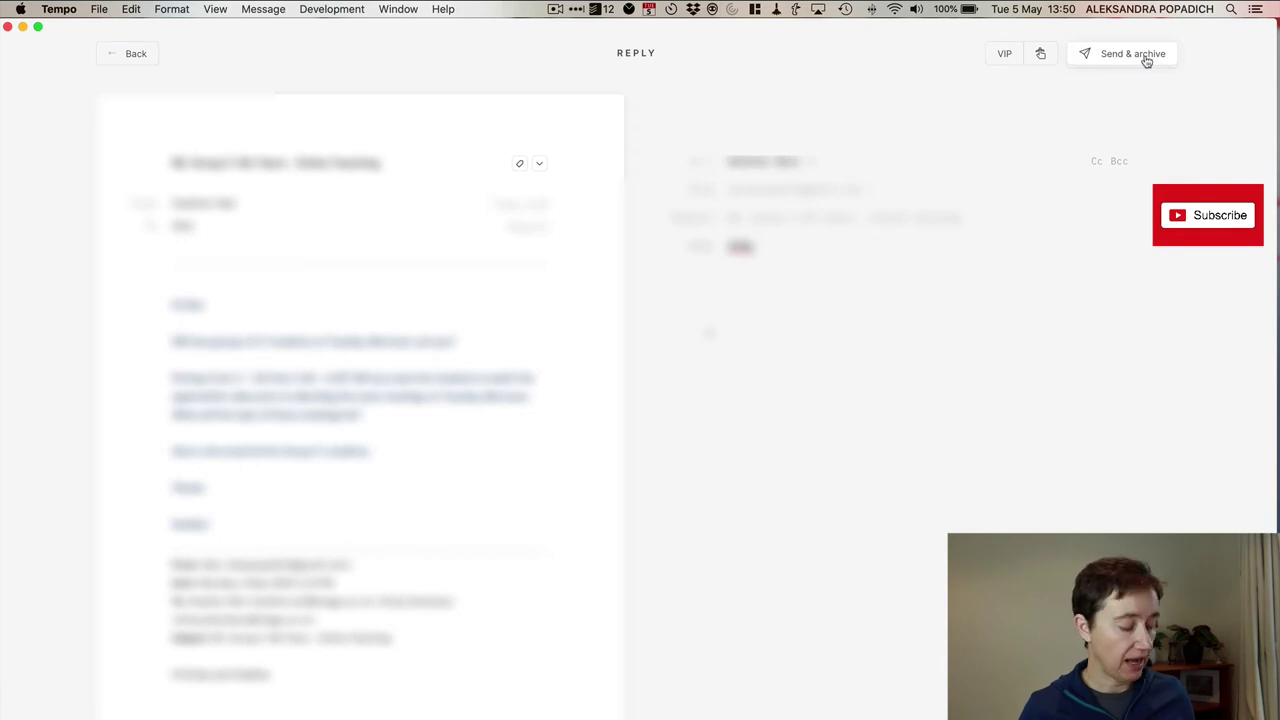
pyautogui.press('alt')
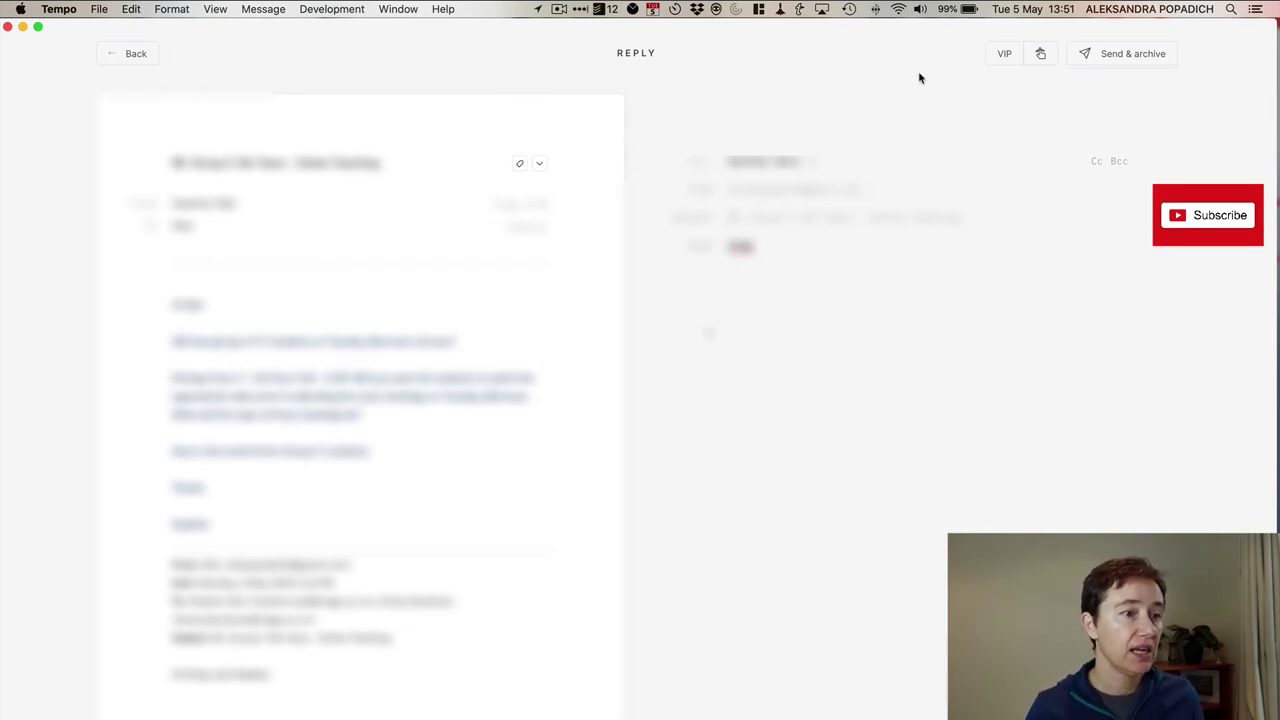
pyautogui.click(128, 54)
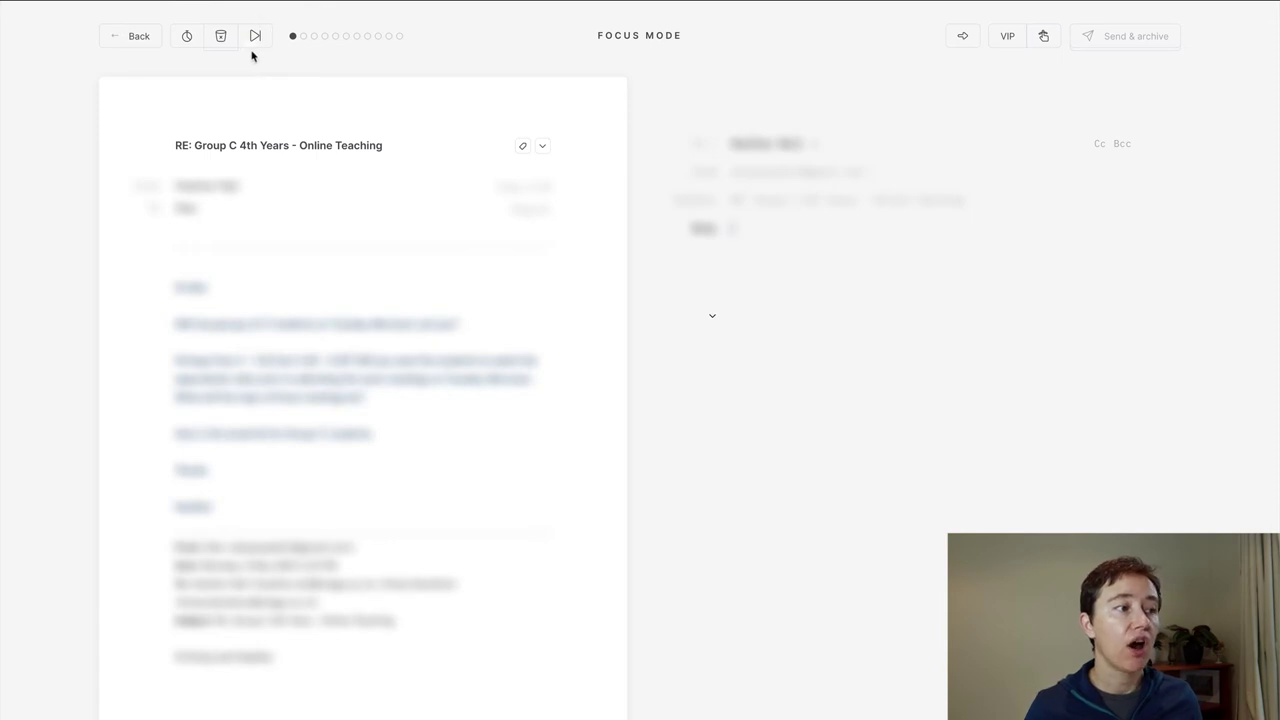
# - Check the Focus Mode progress dots for how many emails remain to sort
pyautogui.moveTo(391, 36)
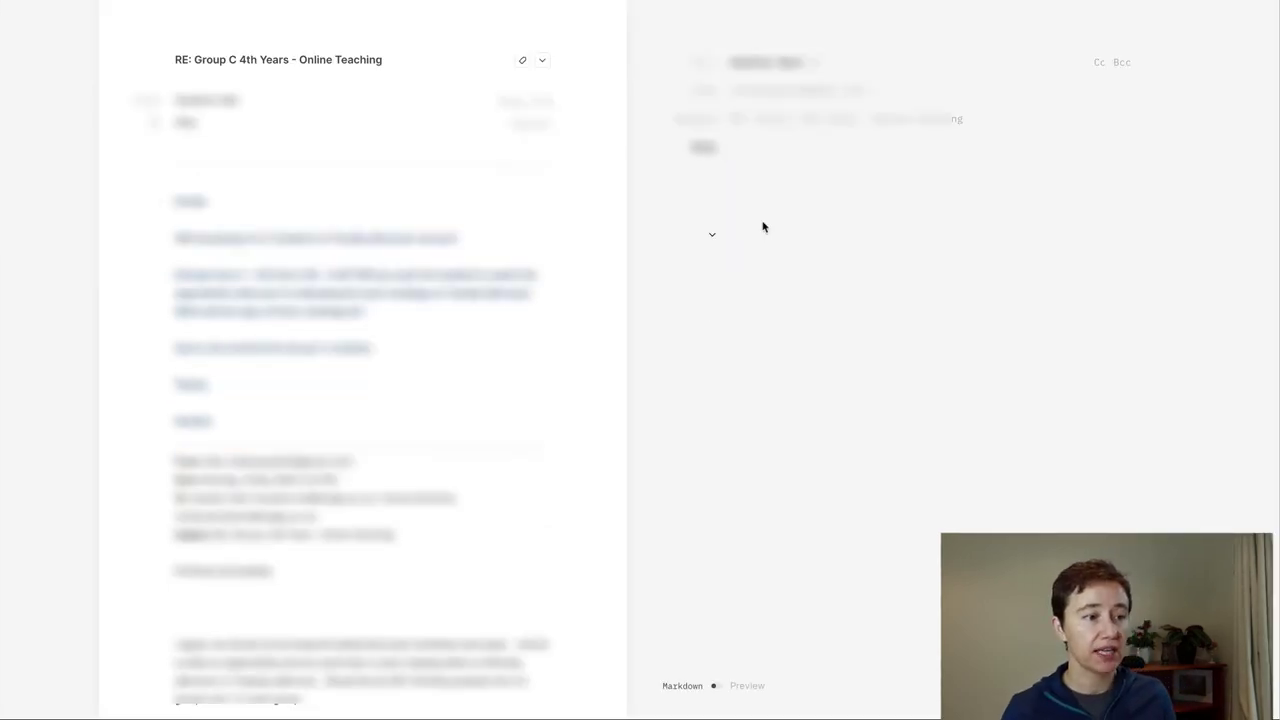
# - Switch the reply draft from Markdown to Preview and back to Markdown
pyautogui.click(718, 687)
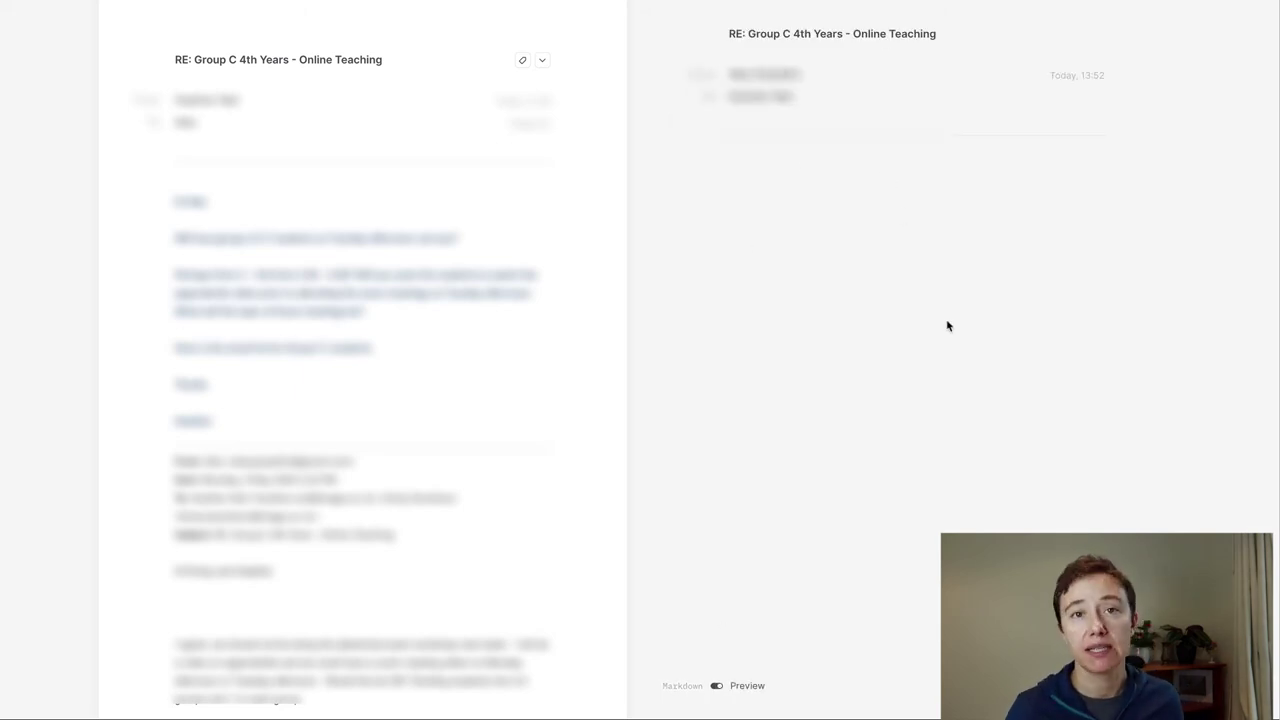
pyautogui.click(717, 687)
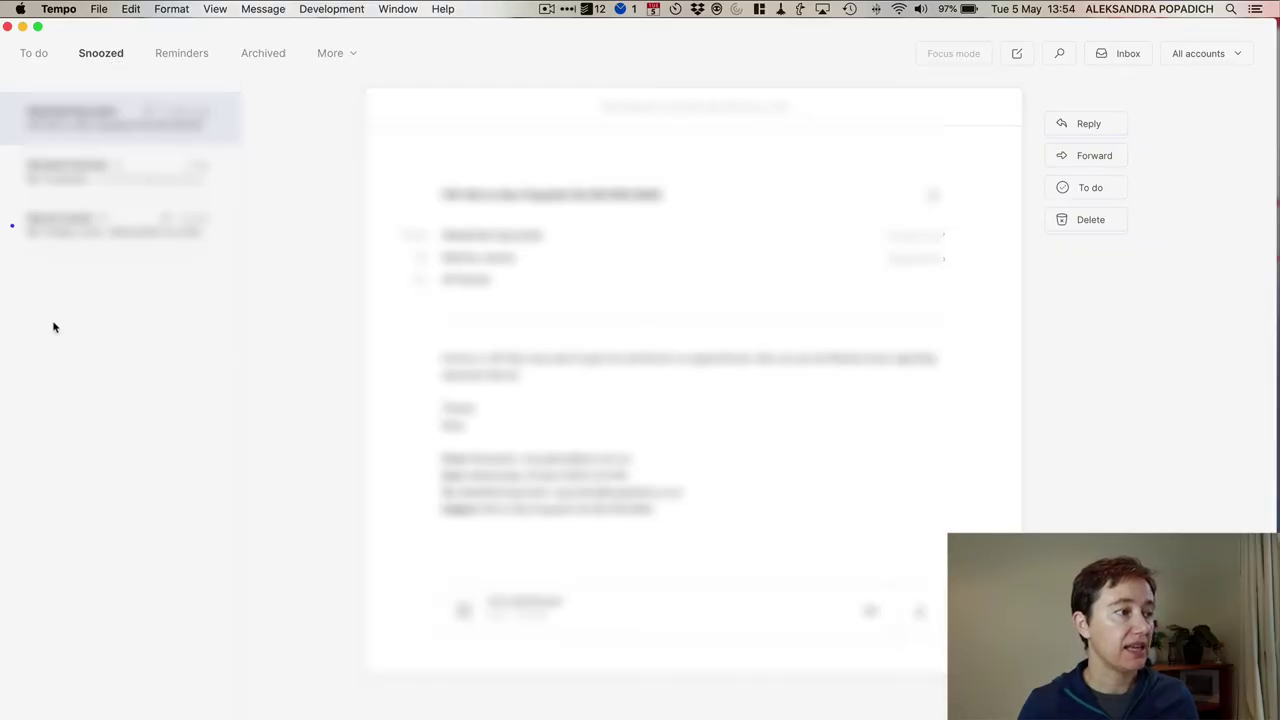
# - View the Reminders list, then the Archived list with an archived email shown in full
pyautogui.click(185, 60)
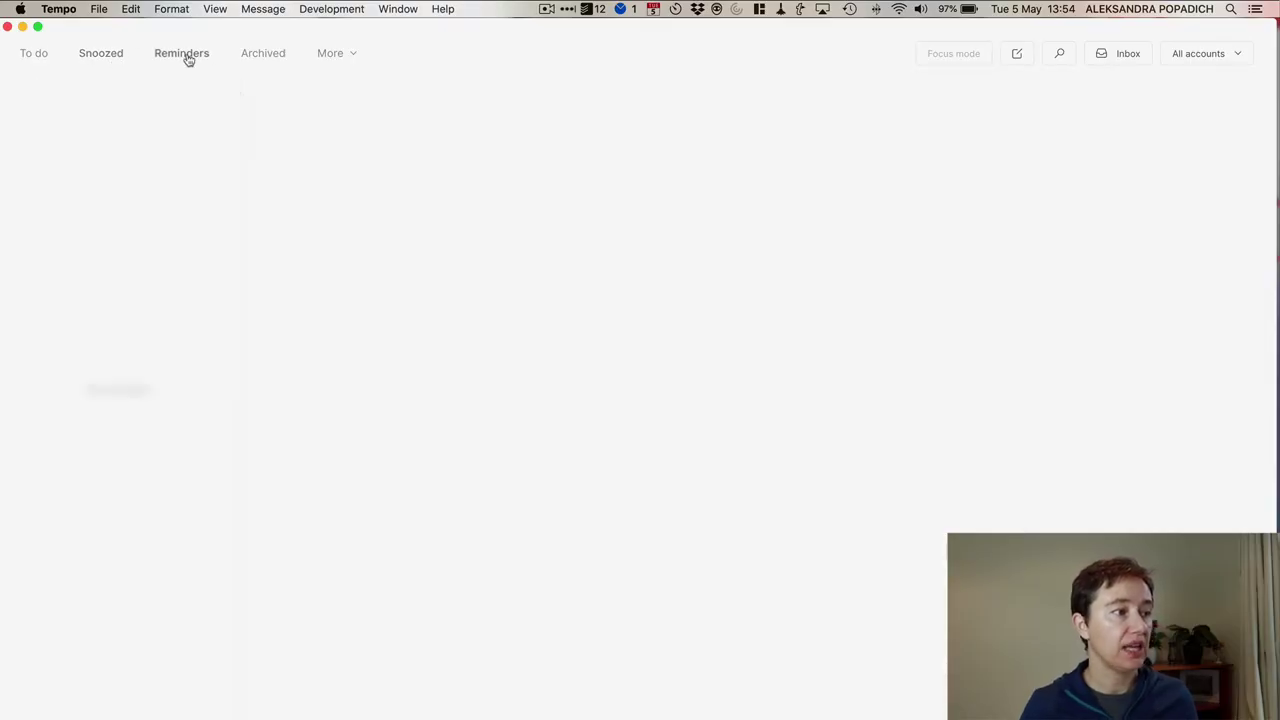
pyautogui.click(263, 56)
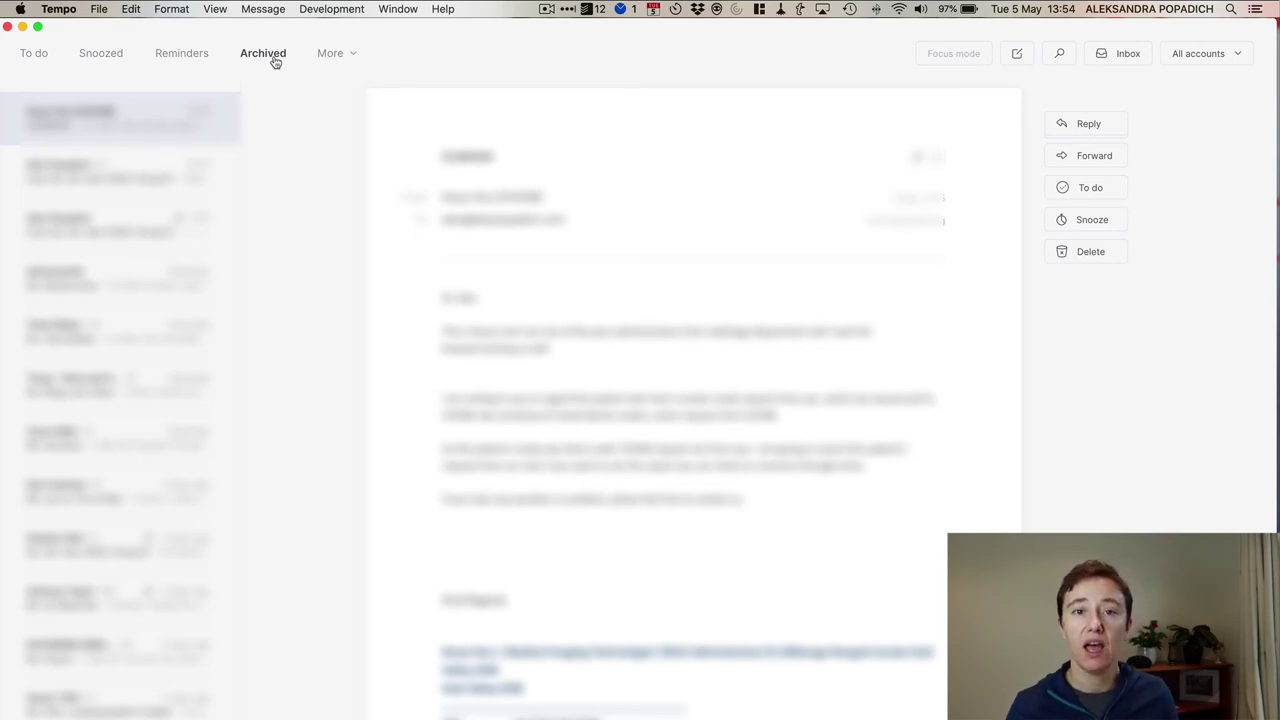
pyautogui.click(1063, 55)
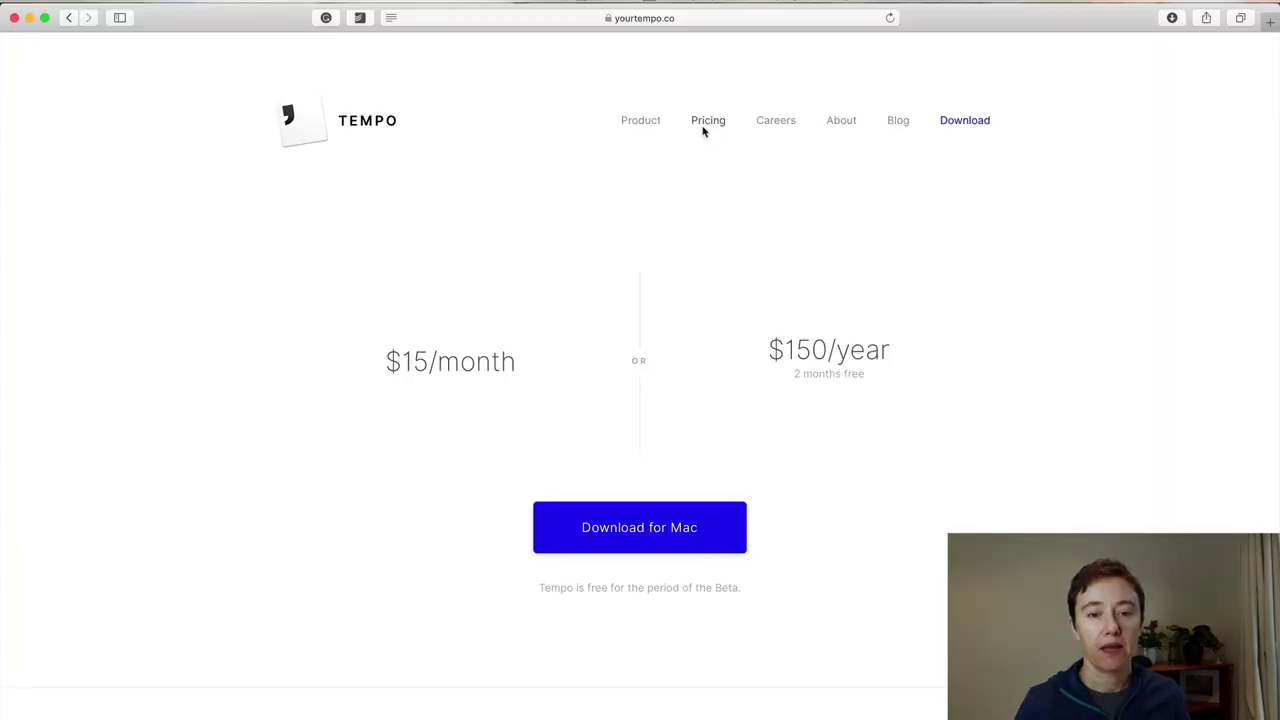